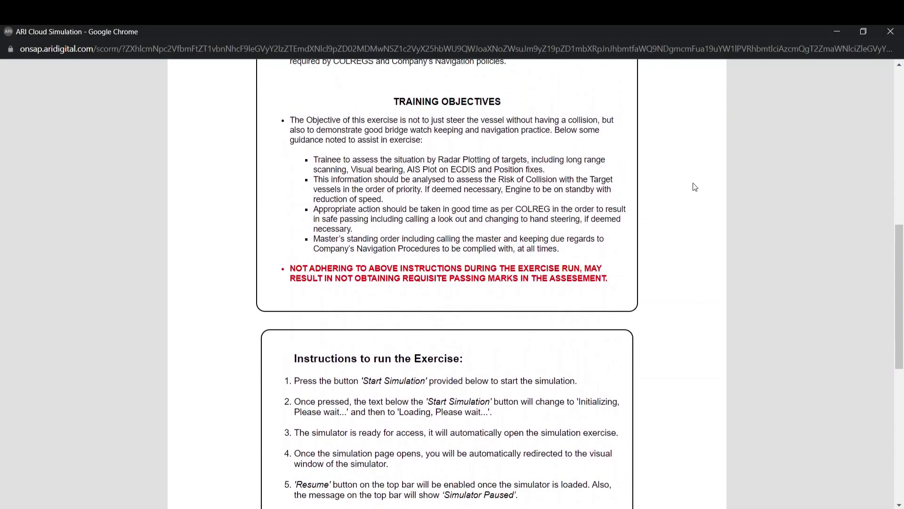
{"action": "scroll", "coordinate": [694, 187], "scroll_direction": "up", "scroll_amount": 3}
{"action": "scroll", "coordinate": [694, 187], "scroll_direction": "up", "scroll_amount": 3}
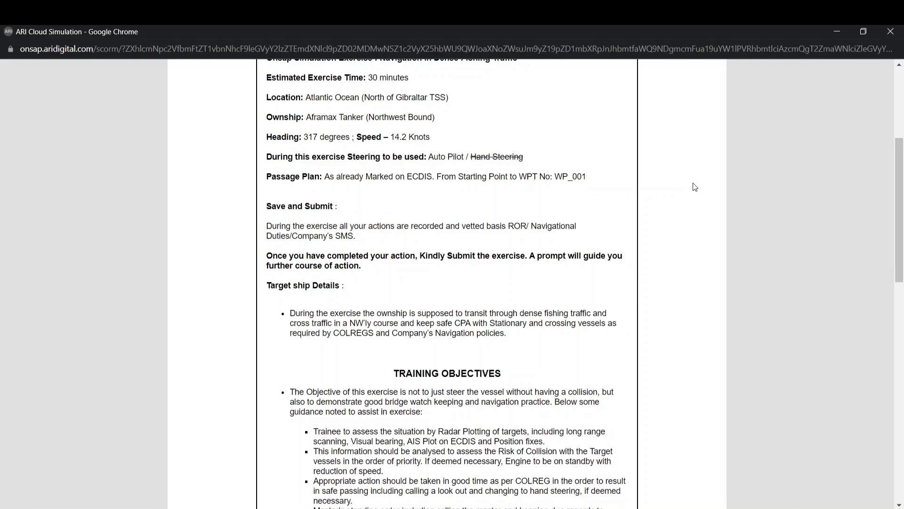
Scroll through the Training Objectives and Instructions to the Start Simulation button and session log.
{"action": "scroll", "coordinate": [694, 187], "scroll_direction": "down", "scroll_amount": 2}
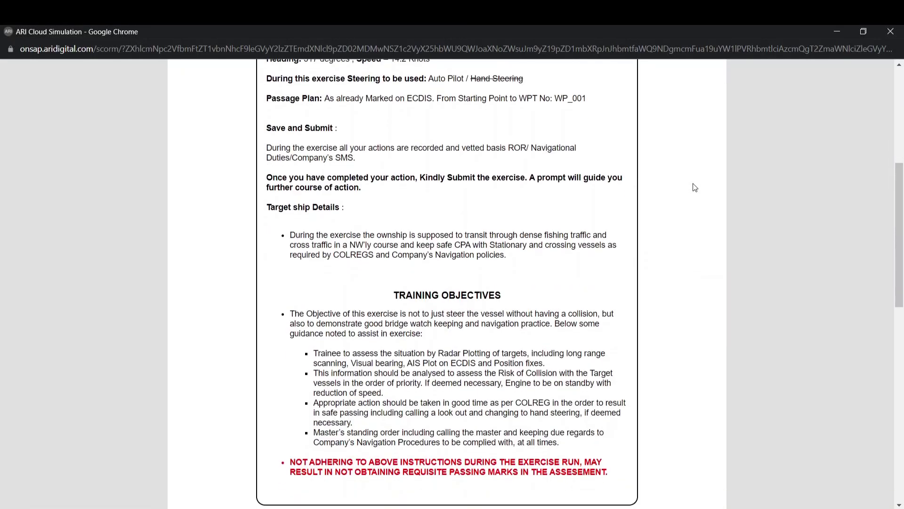
{"action": "scroll", "coordinate": [694, 189], "scroll_direction": "down", "scroll_amount": 2}
{"action": "scroll", "coordinate": [693, 192], "scroll_direction": "down", "scroll_amount": 3}
{"action": "scroll", "coordinate": [692, 196], "scroll_direction": "down", "scroll_amount": 2}
{"action": "scroll", "coordinate": [693, 196], "scroll_direction": "down", "scroll_amount": 2}
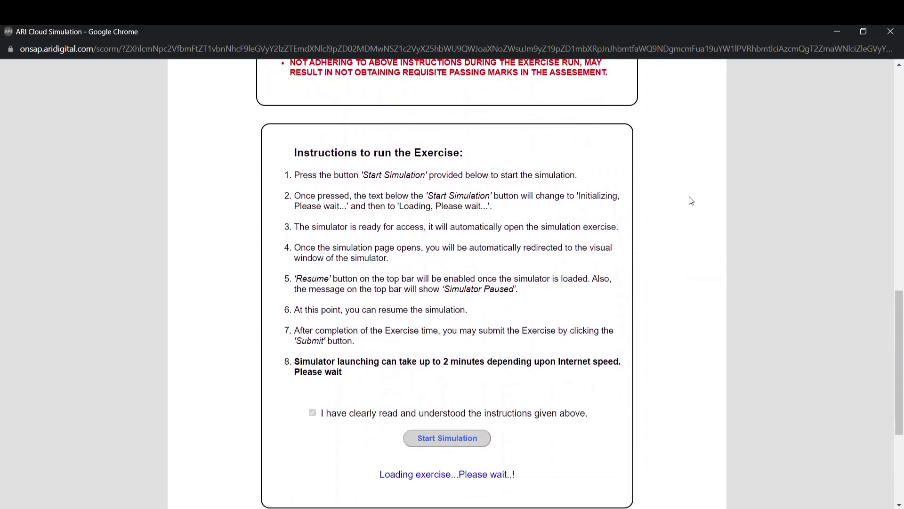
{"action": "scroll", "coordinate": [693, 196], "scroll_direction": "down", "scroll_amount": 1}
{"action": "scroll", "coordinate": [692, 199], "scroll_direction": "down", "scroll_amount": 3}
{"action": "scroll", "coordinate": [691, 201], "scroll_direction": "down", "scroll_amount": 1}
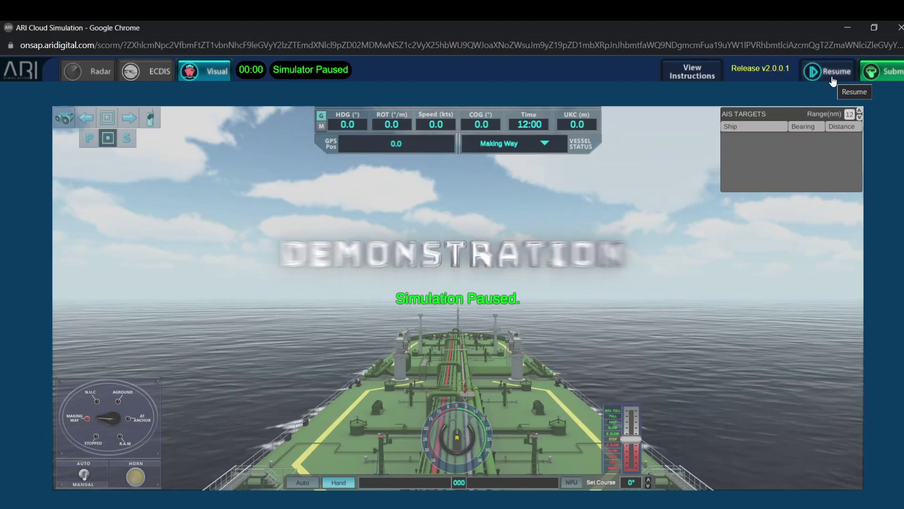
Resume the simulation and call the master/additional officer to the bridge.
{"action": "left_click", "coordinate": [833, 81]}
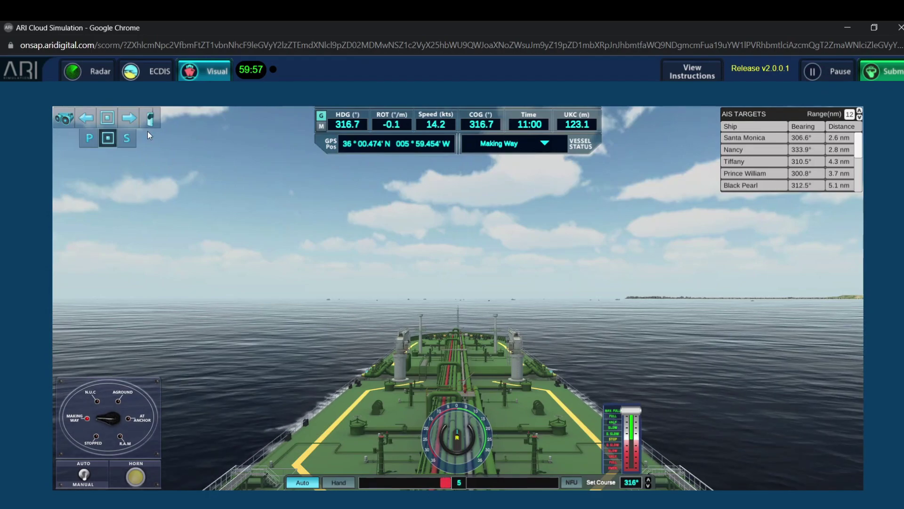
{"action": "left_click", "coordinate": [152, 120]}
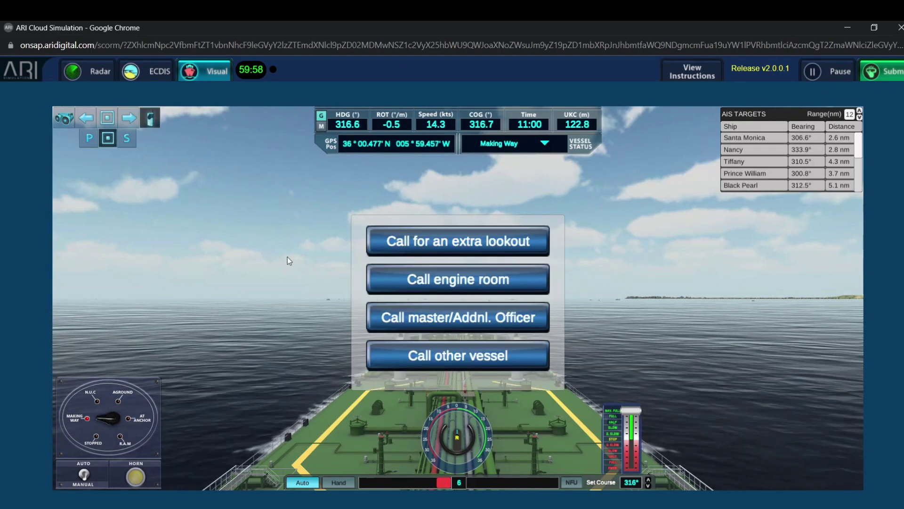
{"action": "left_click", "coordinate": [447, 320]}
{"action": "left_click", "coordinate": [457, 344]}
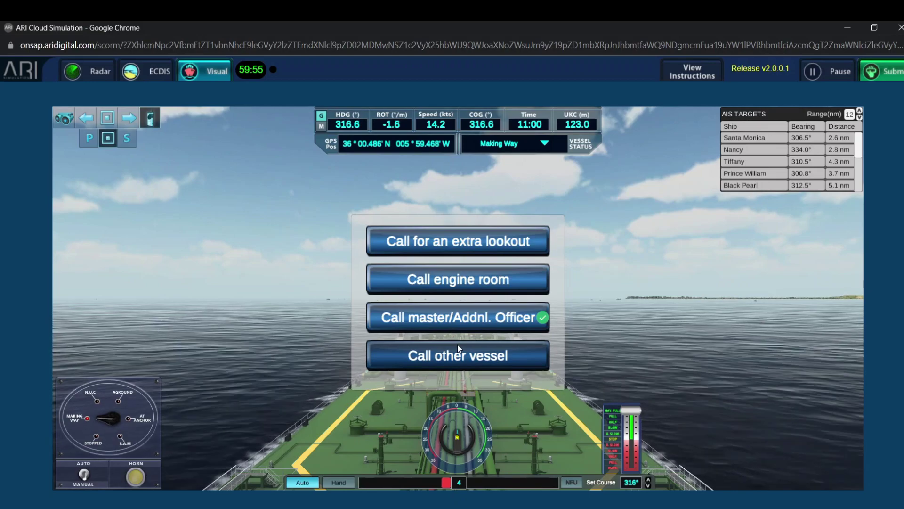
{"action": "left_click", "coordinate": [452, 279]}
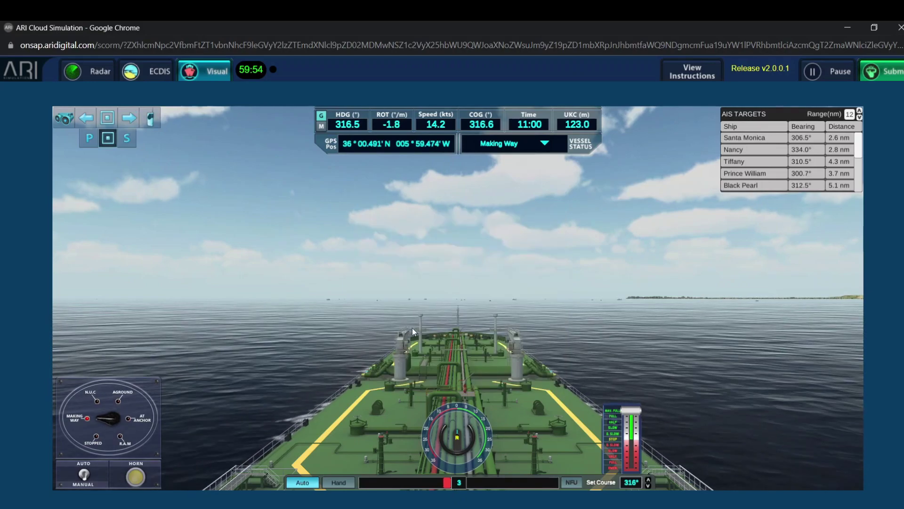
Call for an extra lookout and call the engine room.
{"action": "left_click", "coordinate": [151, 117]}
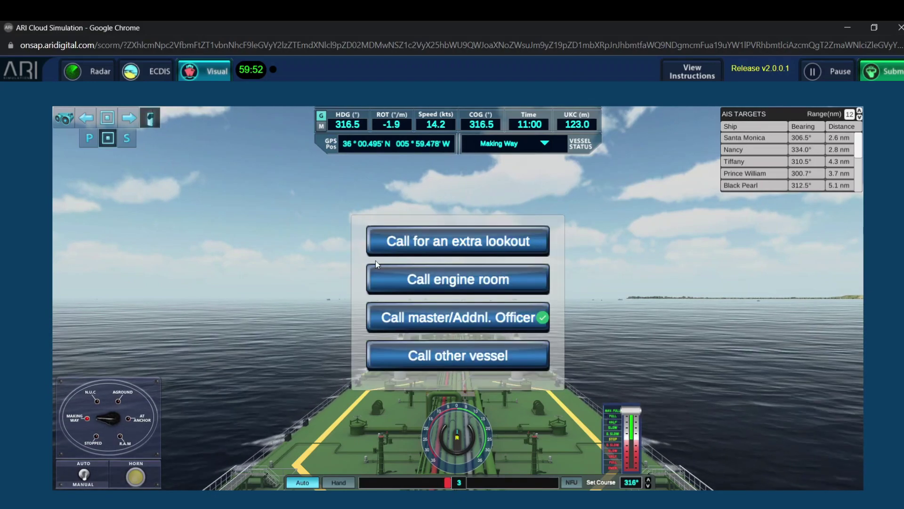
{"action": "left_click", "coordinate": [473, 244]}
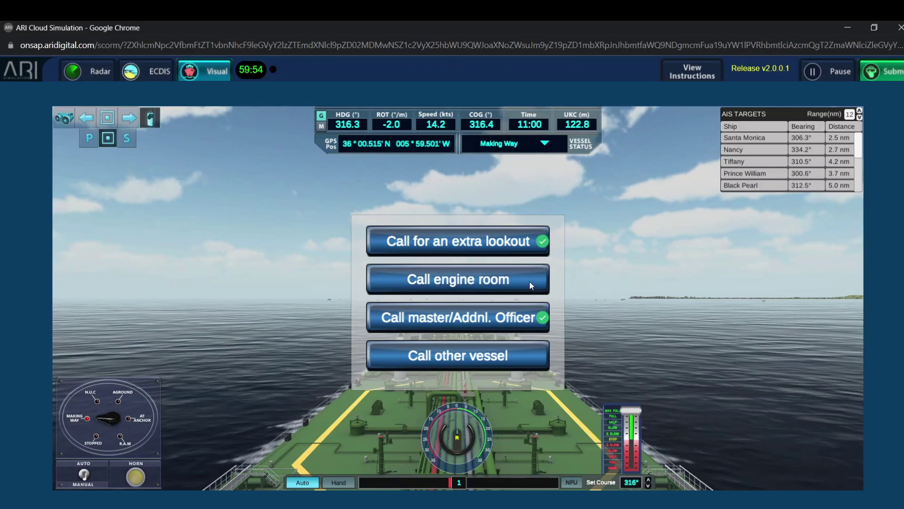
{"action": "left_click", "coordinate": [507, 281]}
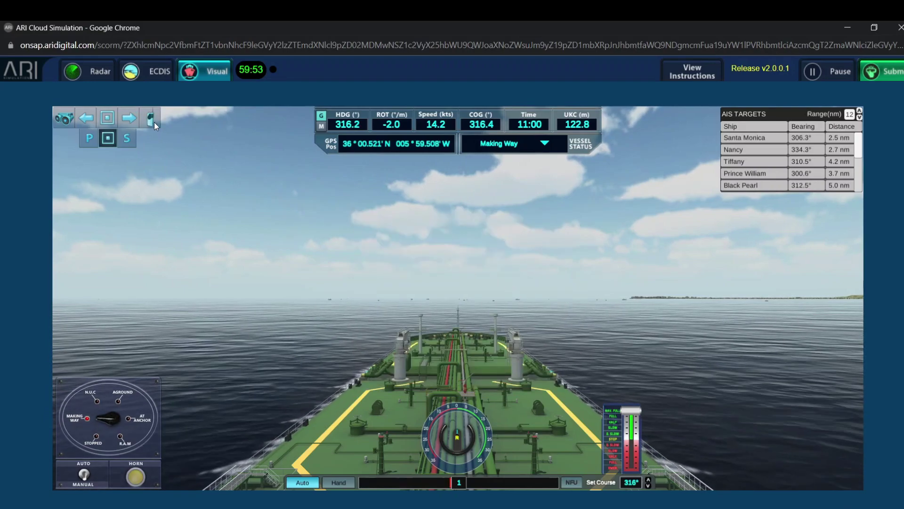
{"action": "left_click", "coordinate": [153, 121]}
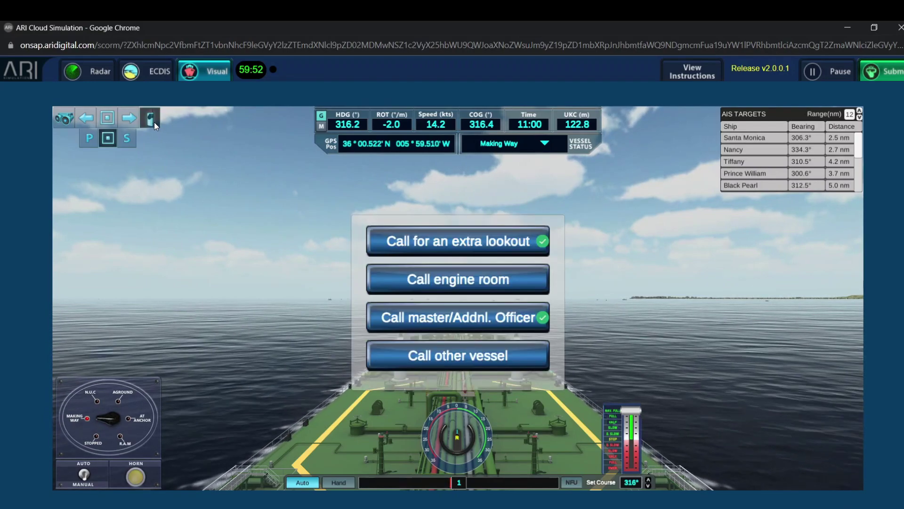
{"action": "left_click", "coordinate": [420, 286]}
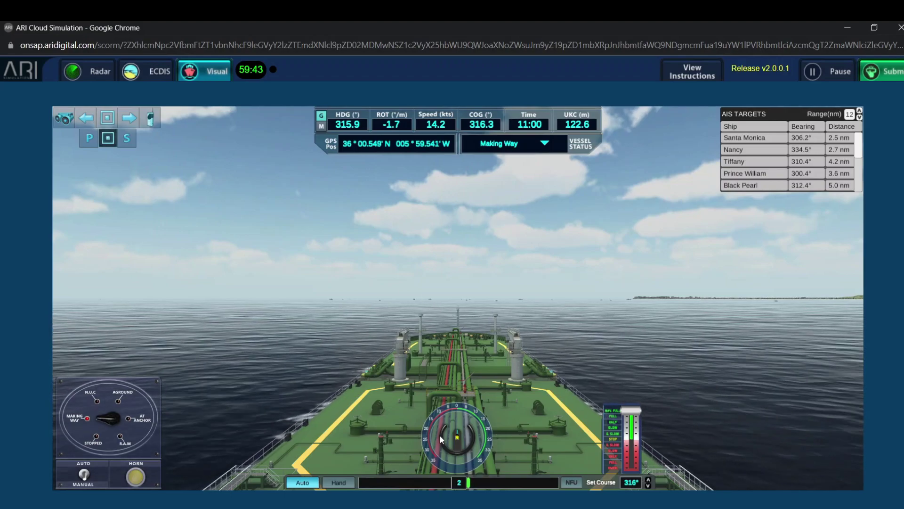
Alter course on the autopilot dial, ease the telegraph toward Slow ahead, and show the radar.
{"action": "left_click", "coordinate": [467, 425]}
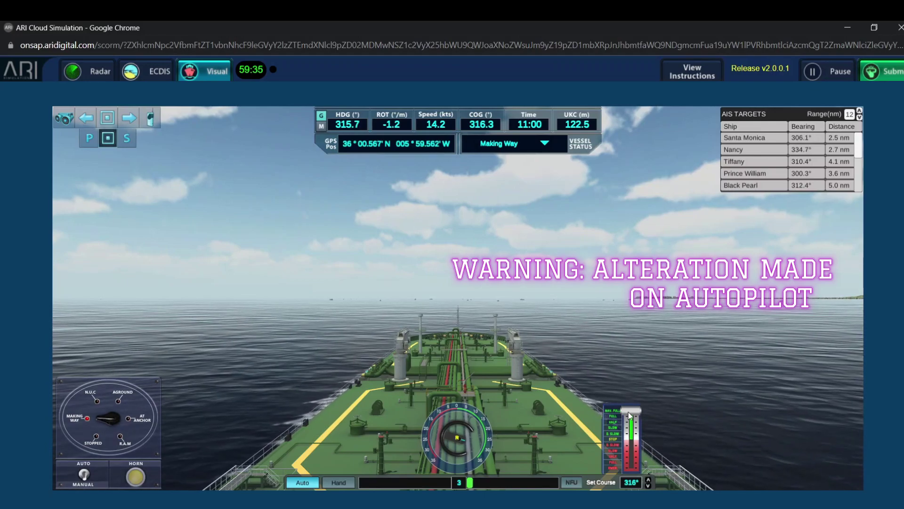
{"action": "left_click_drag", "start_coordinate": [628, 412], "coordinate": [628, 431]}
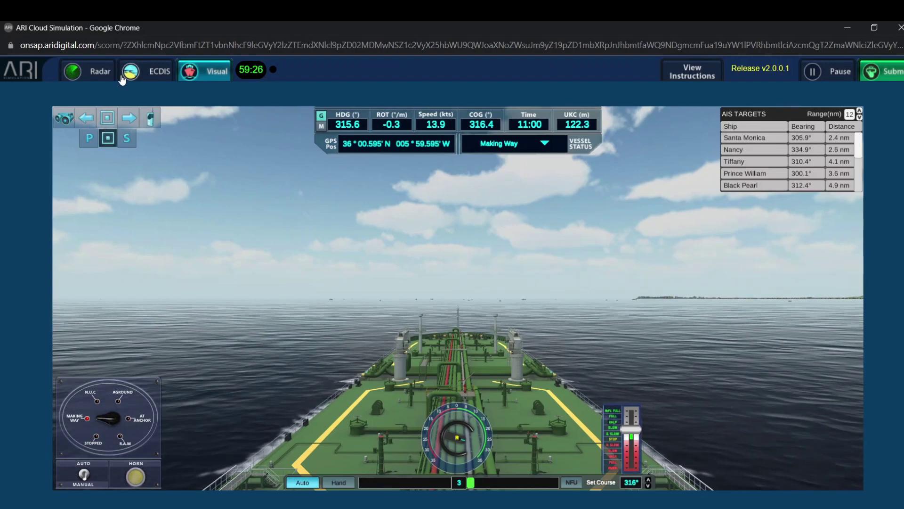
{"action": "left_click", "coordinate": [97, 73]}
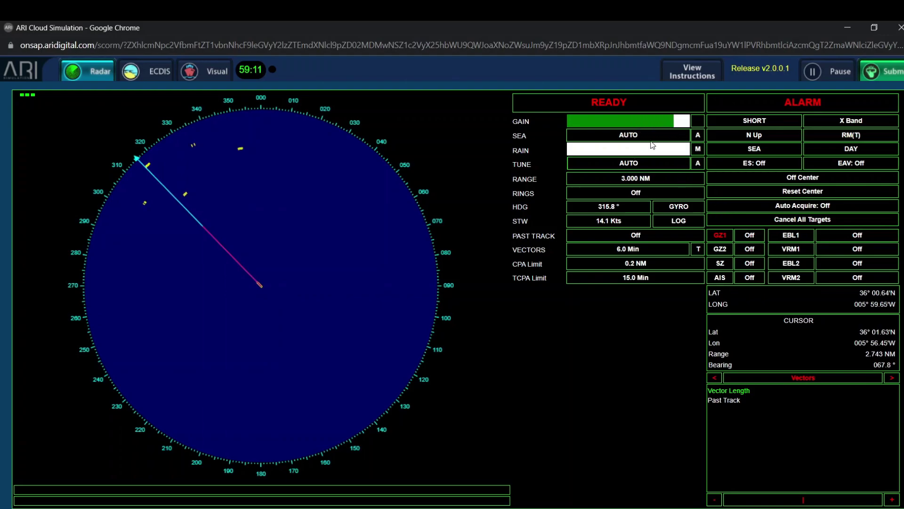
Raise rain clutter suppression, off-centre the radar picture, and return to the Visual view.
{"action": "left_click", "coordinate": [616, 156]}
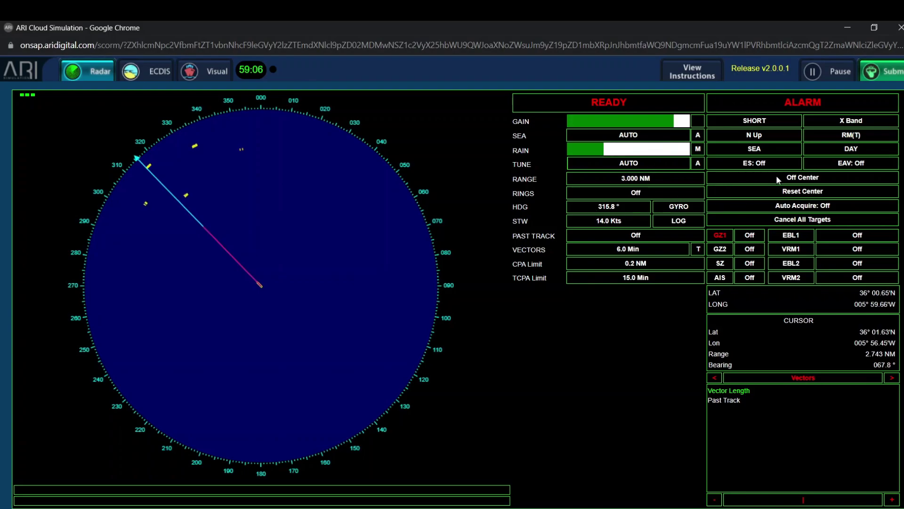
{"action": "left_click", "coordinate": [312, 341]}
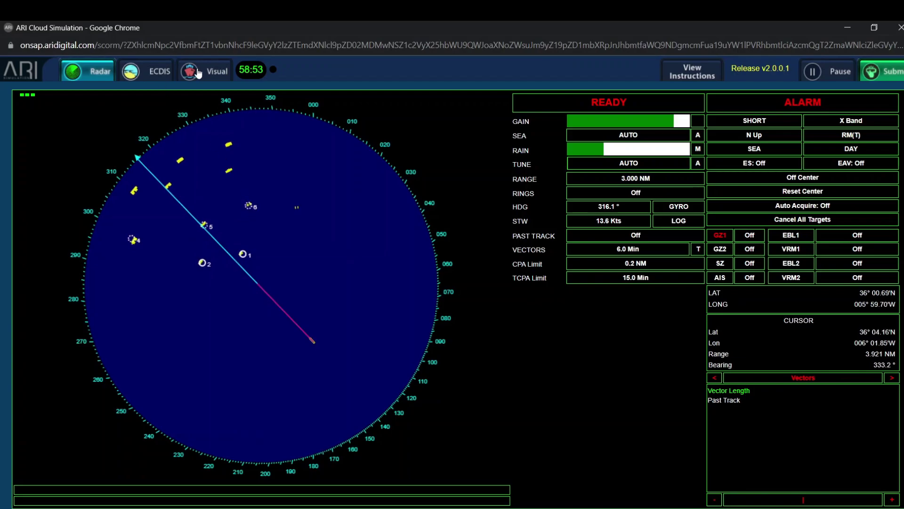
{"action": "left_click", "coordinate": [217, 72]}
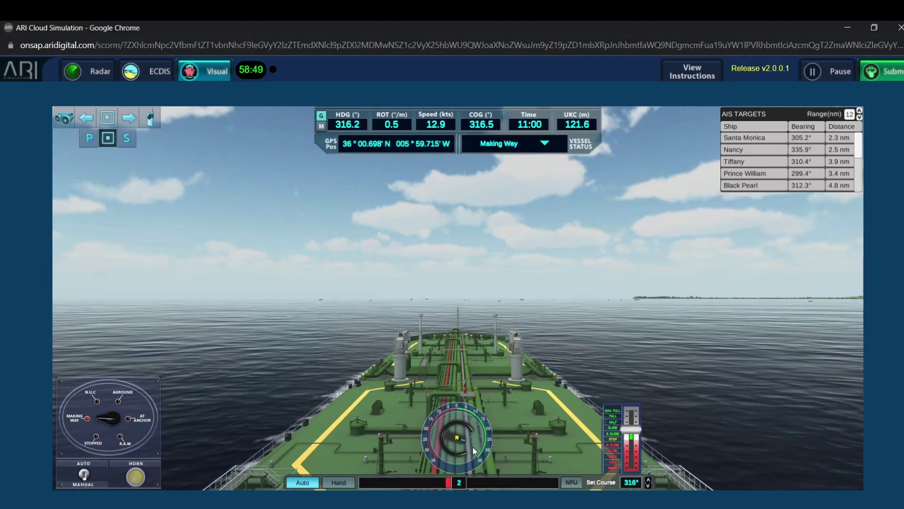
Raise the engine telegraph to full ahead, then navigation full, while checking radar.
{"action": "left_click", "coordinate": [113, 79]}
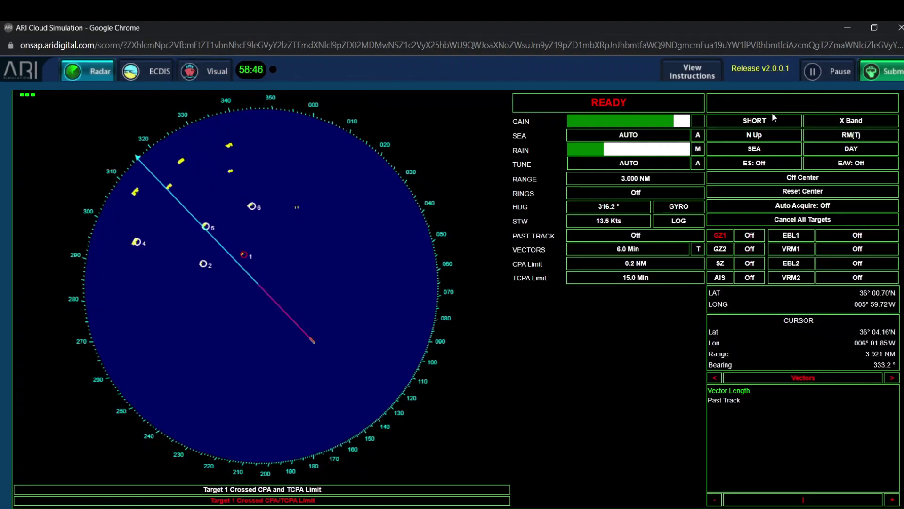
{"action": "left_click", "coordinate": [192, 79]}
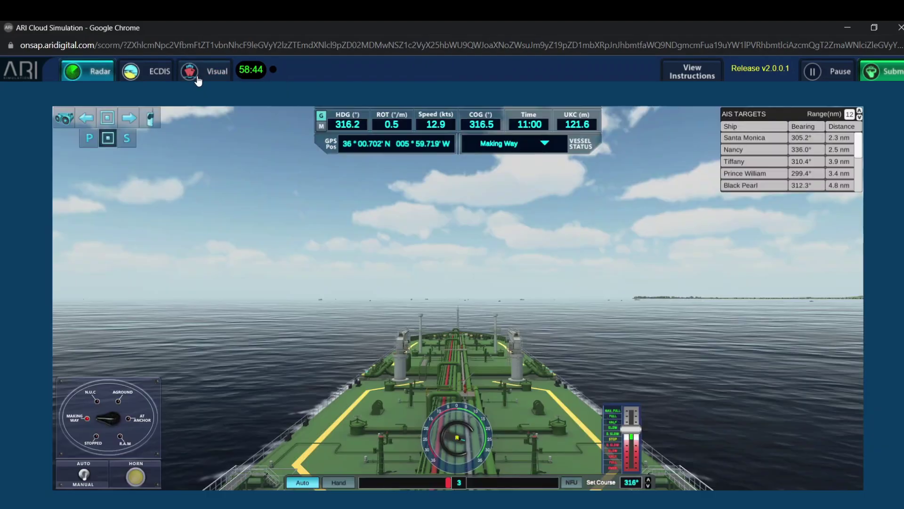
{"action": "left_click_drag", "start_coordinate": [632, 426], "coordinate": [632, 420]}
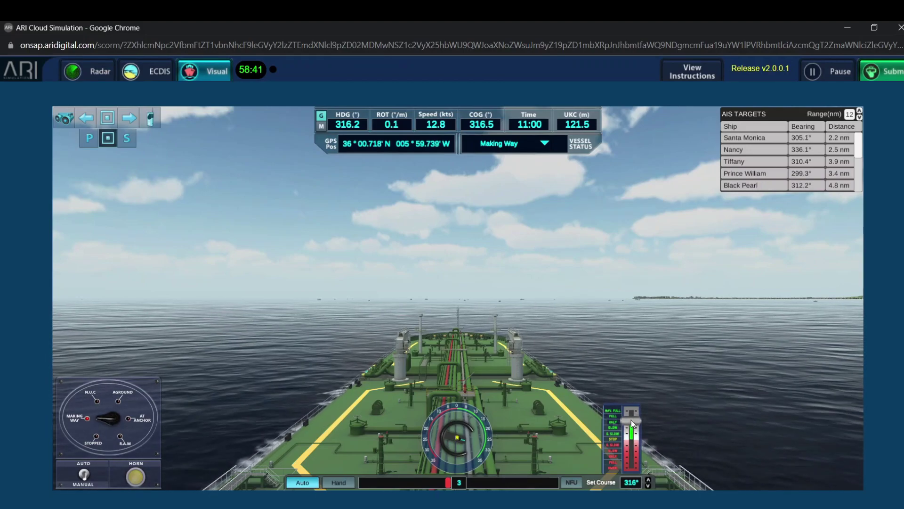
{"action": "left_click", "coordinate": [105, 75]}
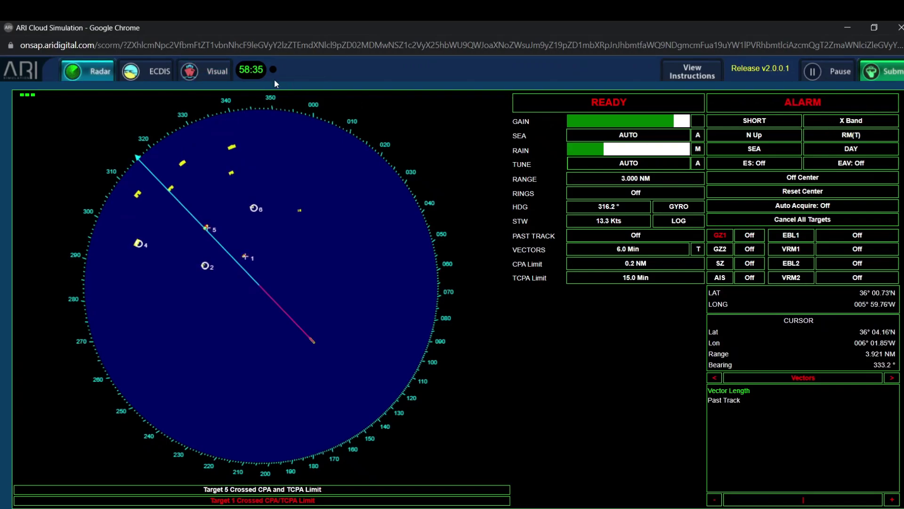
{"action": "left_click", "coordinate": [228, 73]}
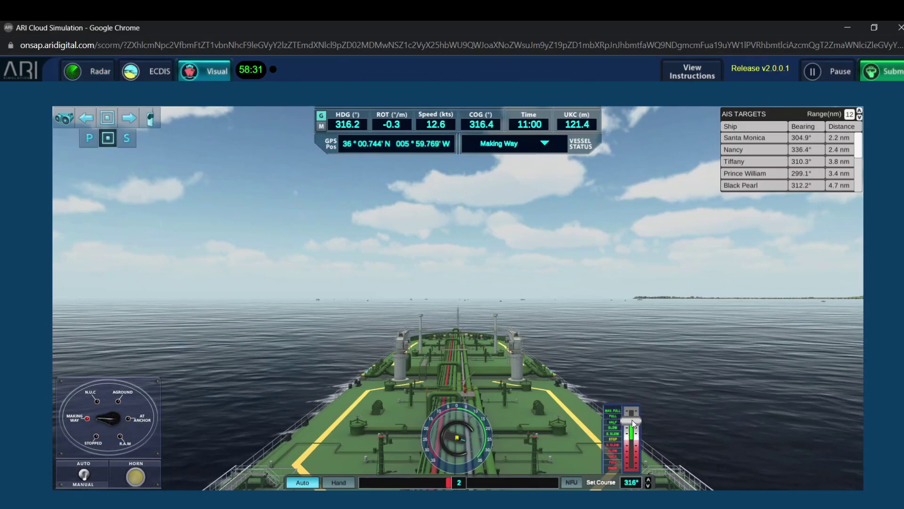
{"action": "left_click_drag", "start_coordinate": [631, 419], "coordinate": [631, 408]}
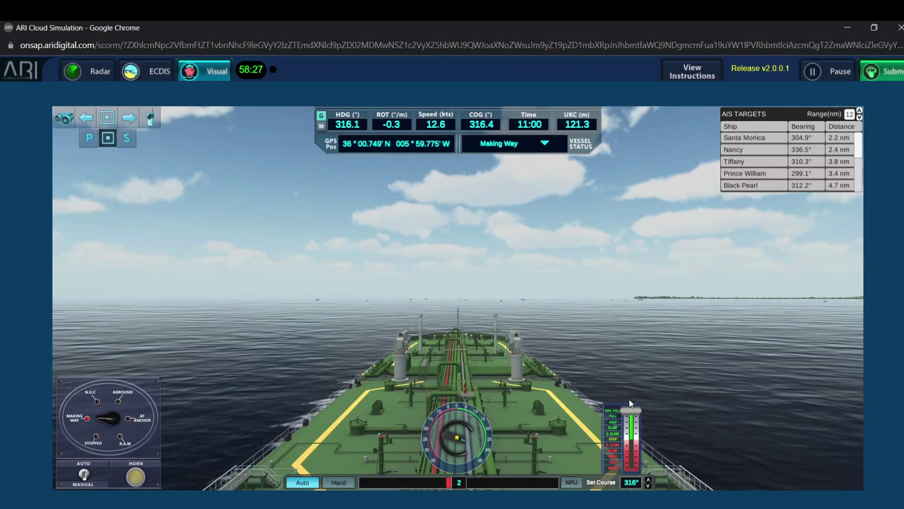
On the radar, acquire further echoes as tracked targets from target 7 onward.
{"action": "left_click", "coordinate": [92, 71]}
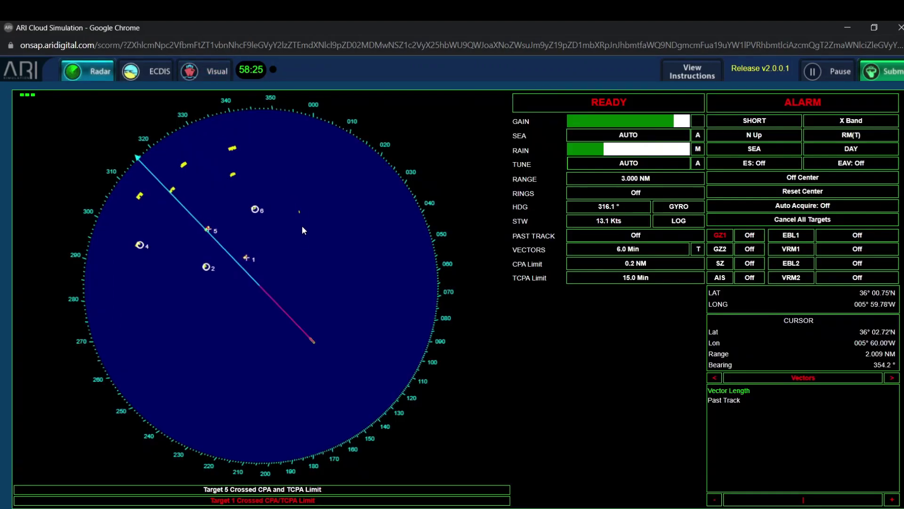
{"action": "left_click", "coordinate": [234, 174]}
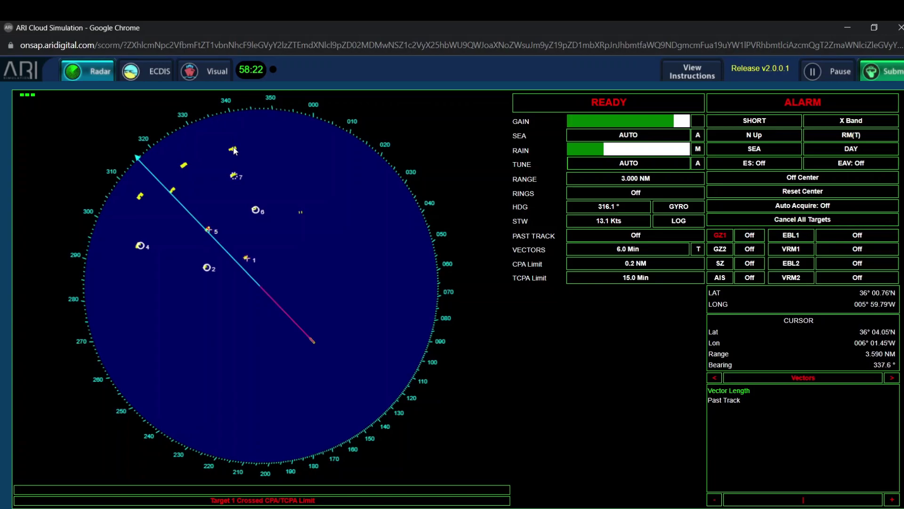
{"action": "left_click", "coordinate": [300, 212]}
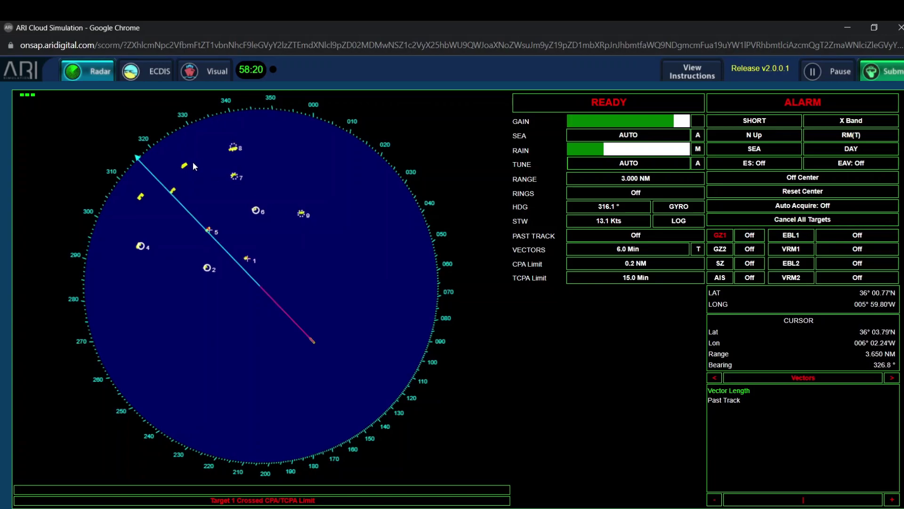
{"action": "left_click", "coordinate": [173, 192]}
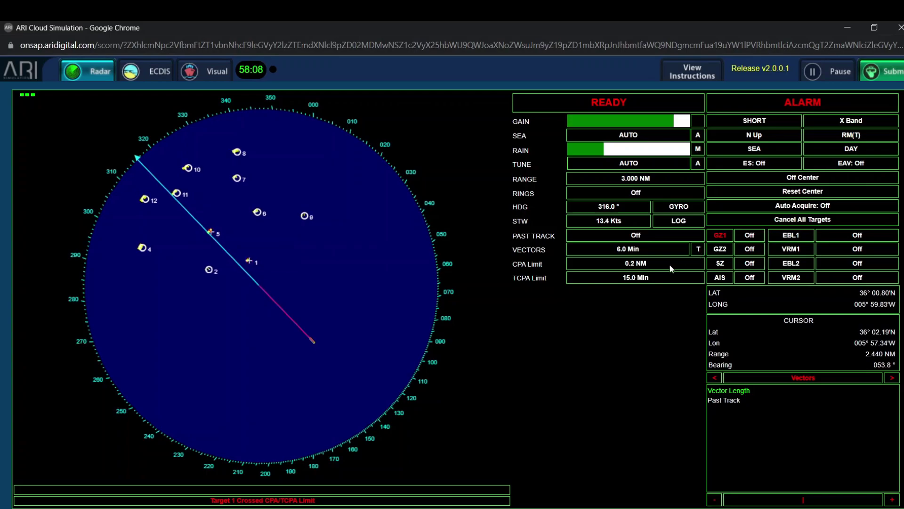
Switch to hand steering on 315.7° and alternate Radar and Visual views to monitor targets.
{"action": "left_click", "coordinate": [196, 75]}
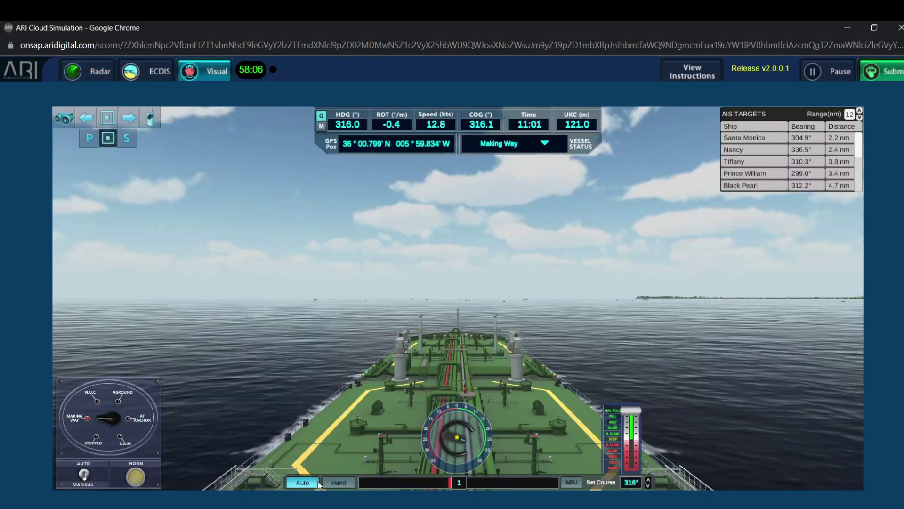
{"action": "left_click", "coordinate": [339, 484]}
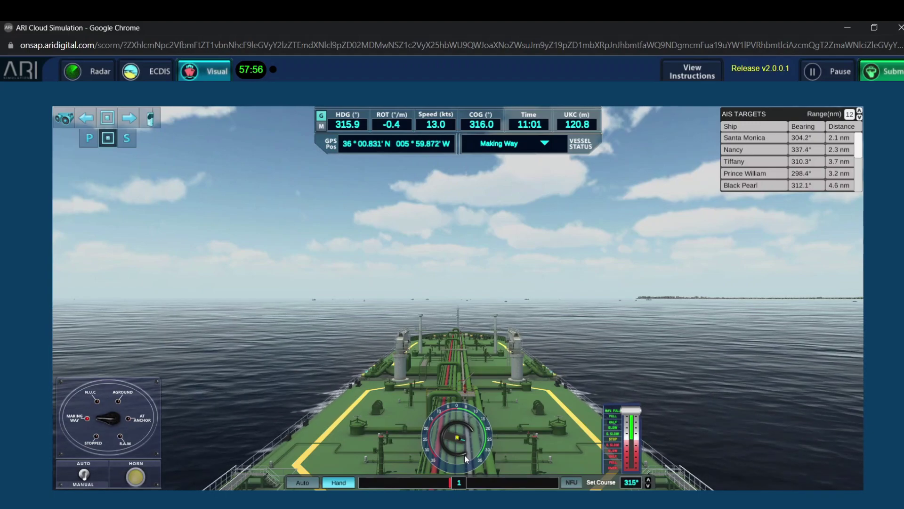
{"action": "key", "text": "r"}
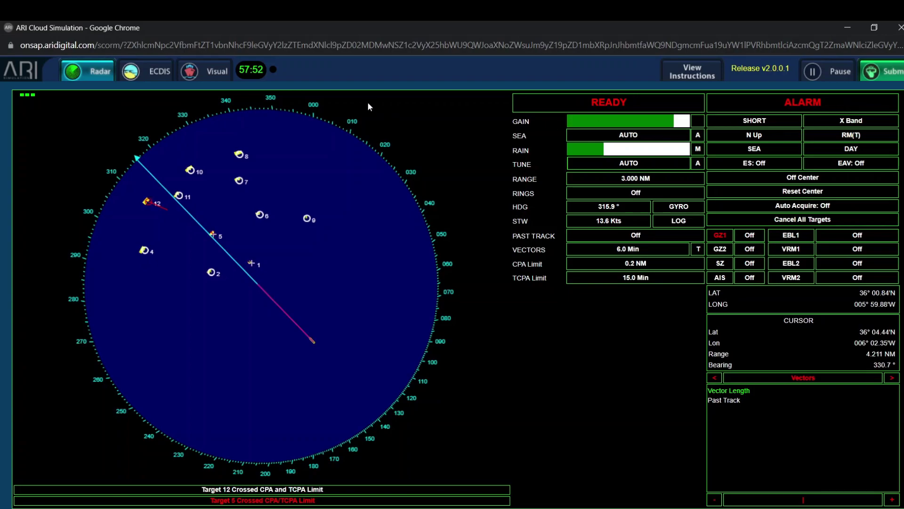
{"action": "left_click", "coordinate": [231, 75]}
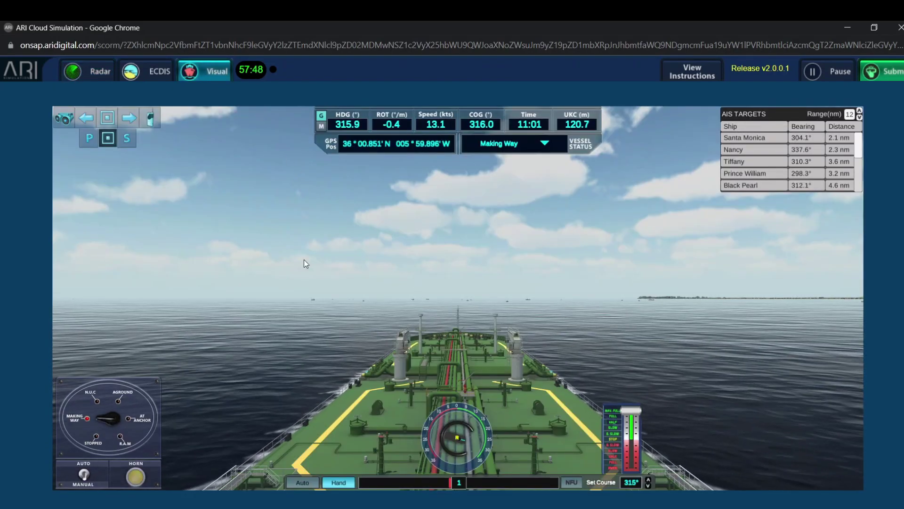
{"action": "left_click", "coordinate": [96, 72]}
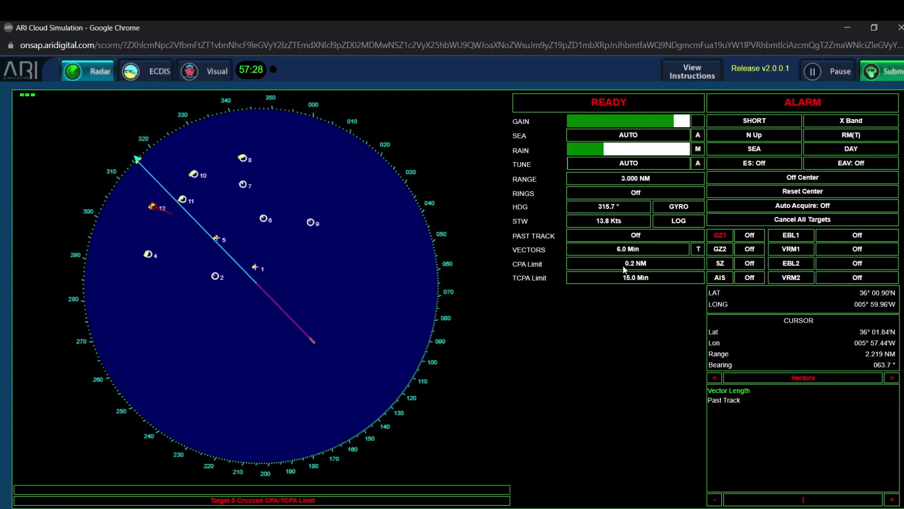
{"action": "left_click", "coordinate": [215, 75]}
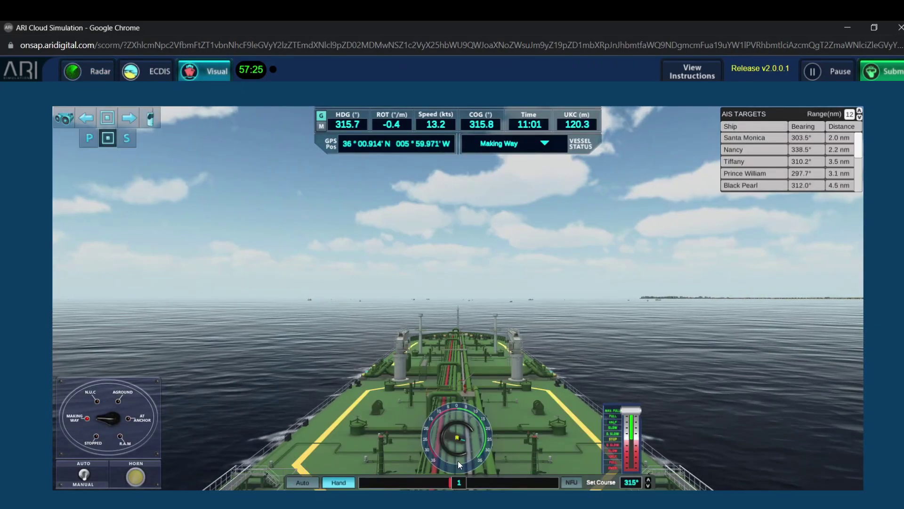
Check the radar, apply 25° starboard rudder from the bridge view, and recheck the radar.
{"action": "left_click", "coordinate": [105, 77]}
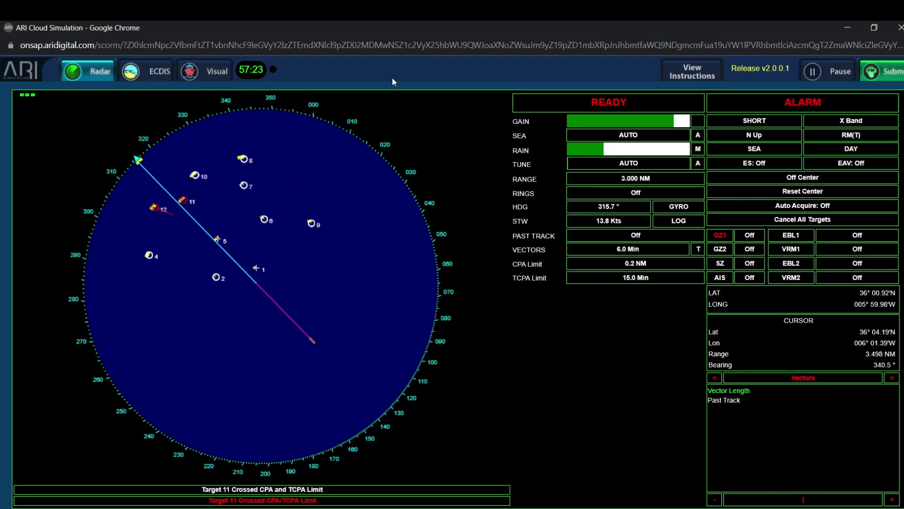
{"action": "left_click", "coordinate": [218, 72]}
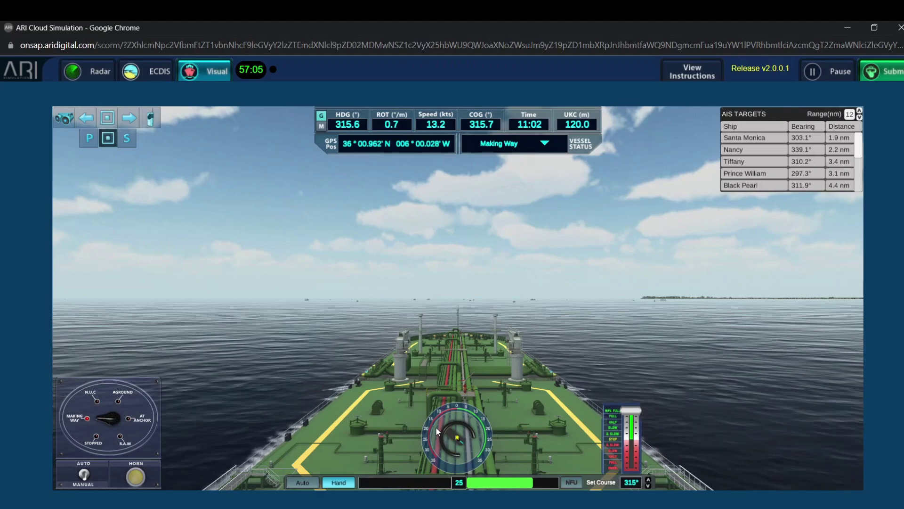
{"action": "left_click", "coordinate": [95, 83]}
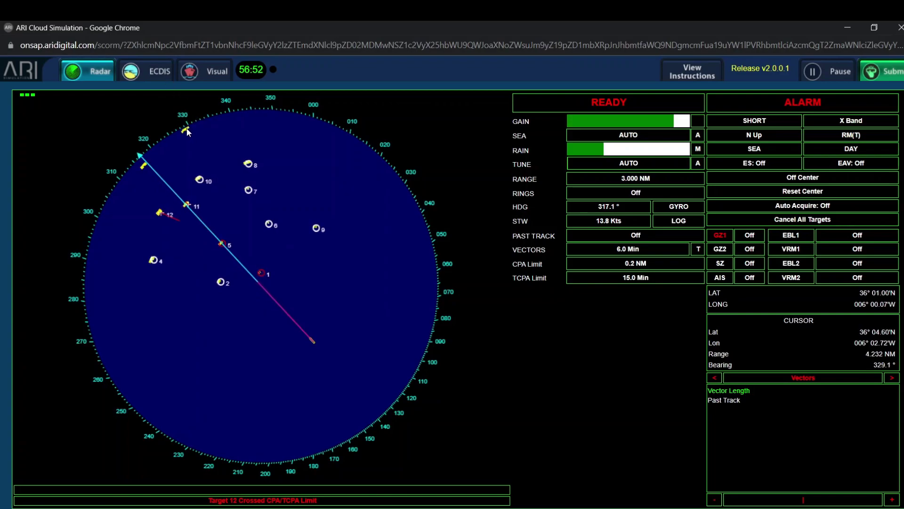
At 6 NM radar range, acquire new echoes as targets 13 through 21.
{"action": "left_click", "coordinate": [147, 166]}
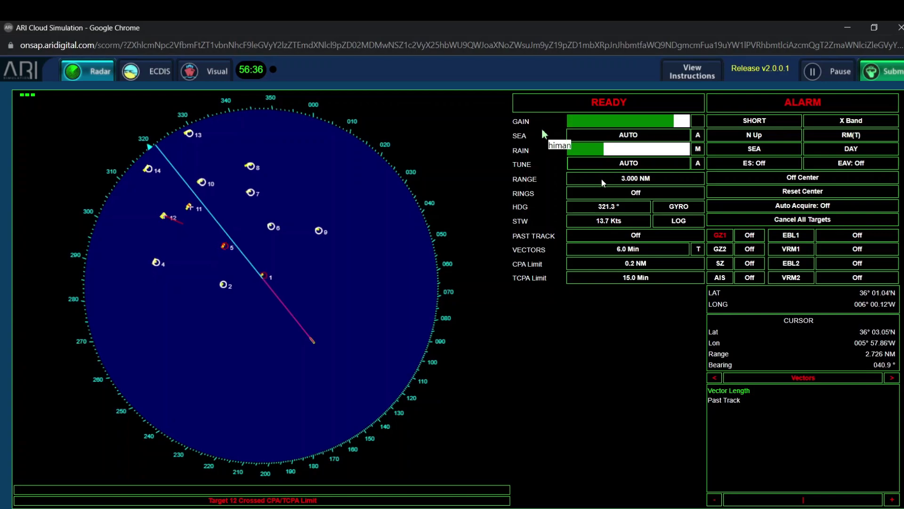
{"action": "left_click", "coordinate": [602, 179]}
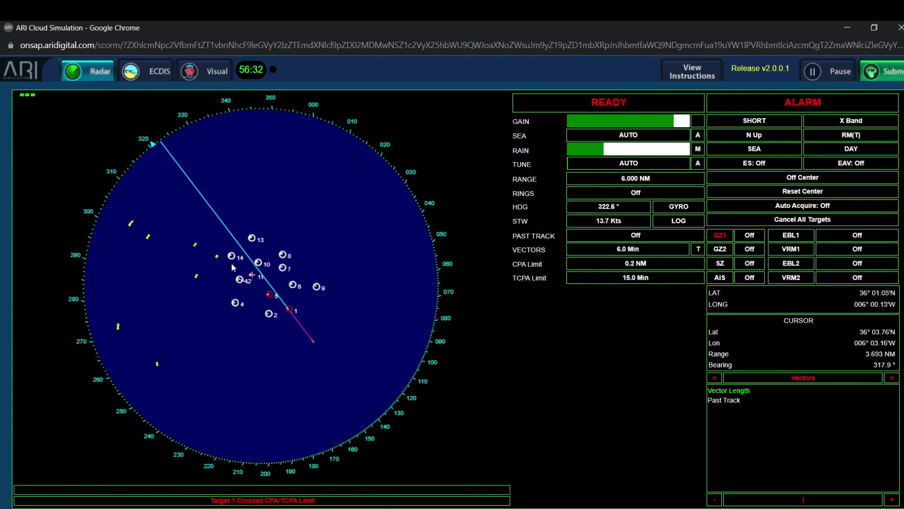
{"action": "left_click", "coordinate": [218, 257]}
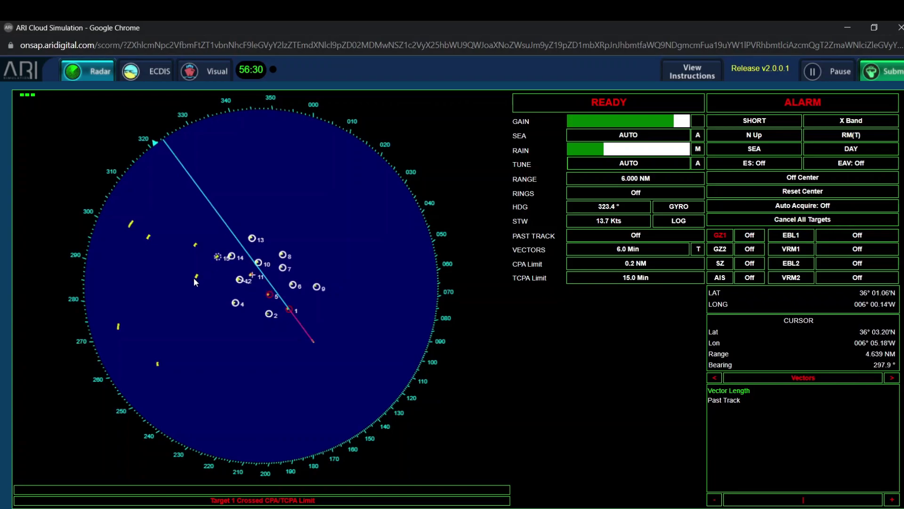
{"action": "left_click", "coordinate": [196, 277]}
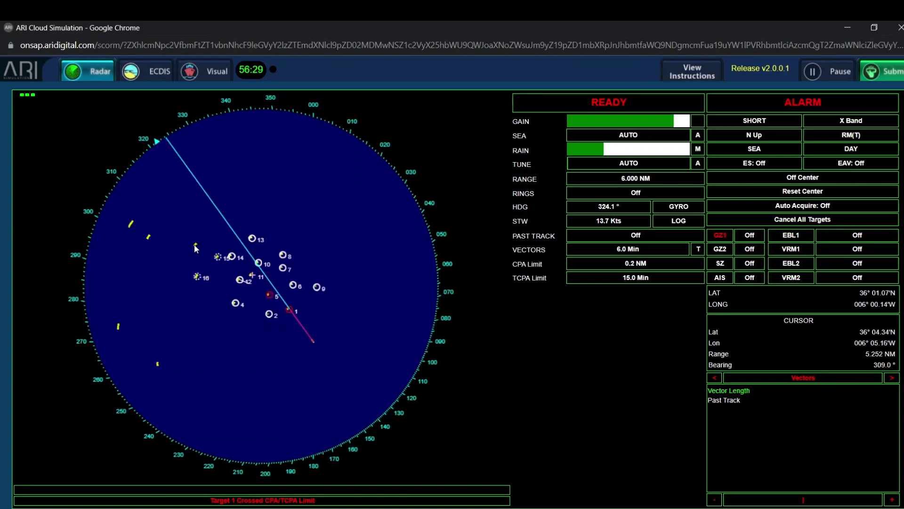
{"action": "left_click", "coordinate": [158, 365]}
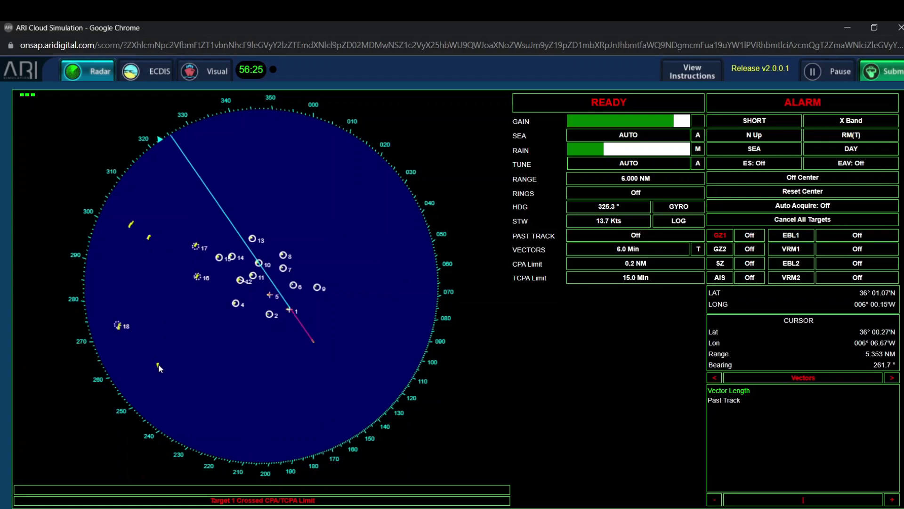
{"action": "left_click", "coordinate": [149, 239]}
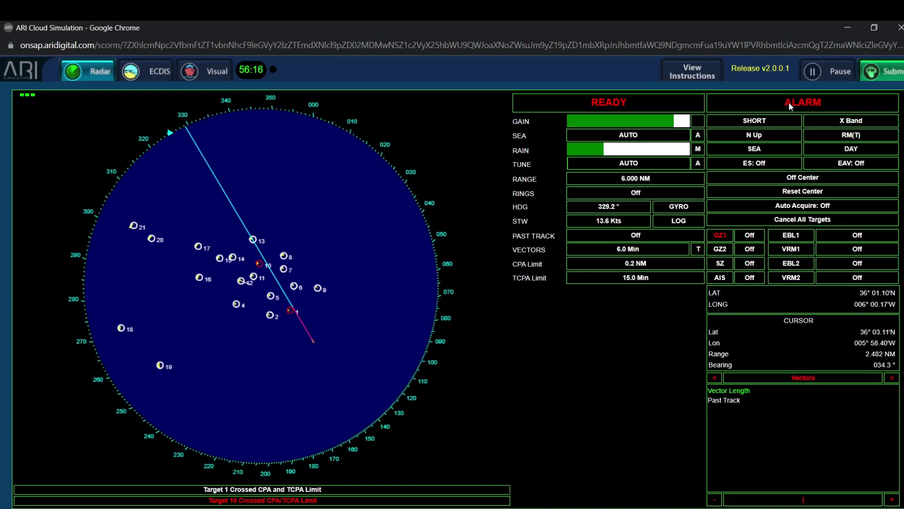
Retune the RAIN clutter suppression and set the radar range back to 3 NM.
{"action": "left_click", "coordinate": [628, 151]}
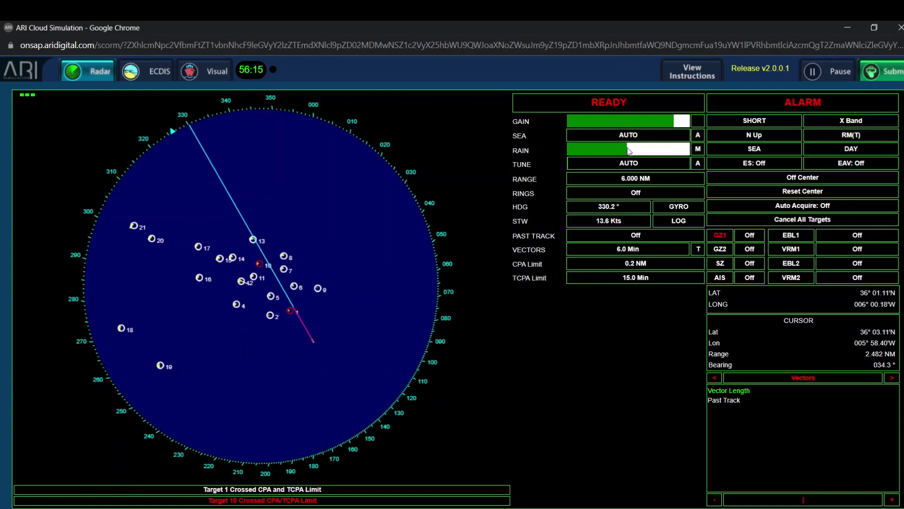
{"action": "left_click", "coordinate": [615, 150]}
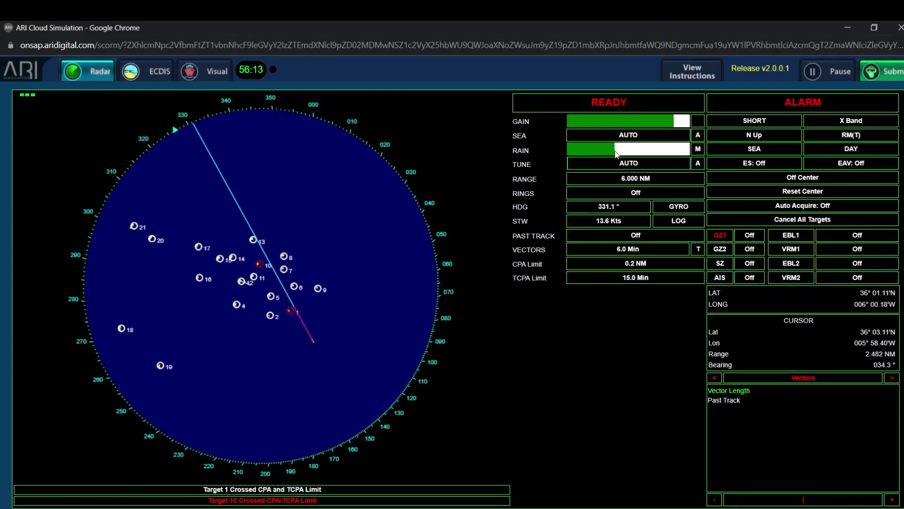
{"action": "left_click", "coordinate": [625, 150]}
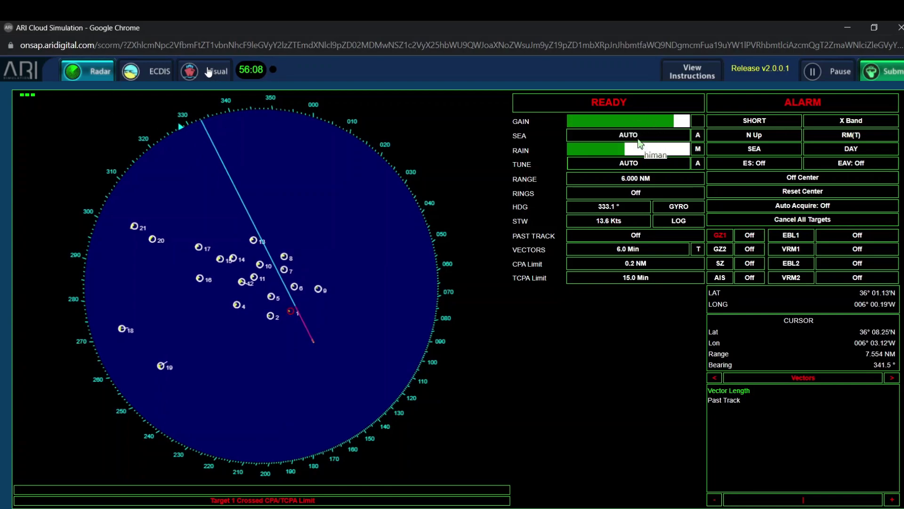
{"action": "left_click", "coordinate": [647, 182]}
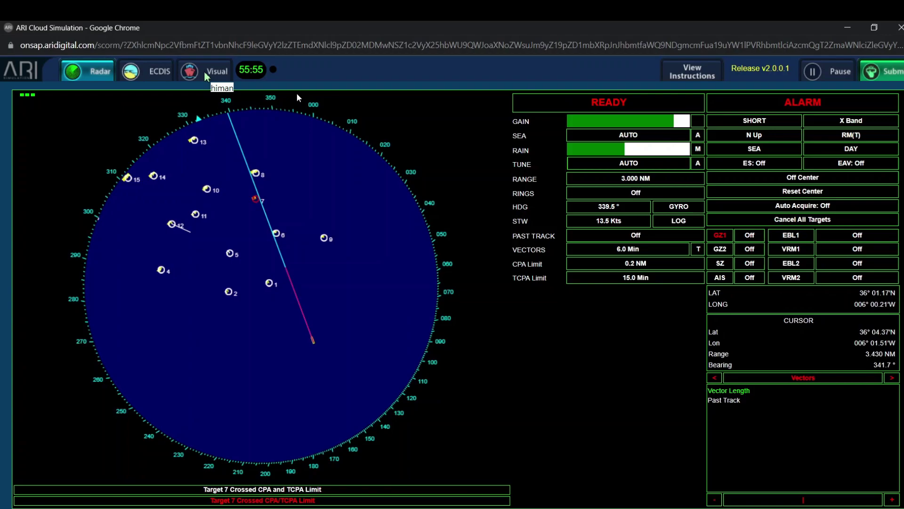
Cycle Visual, Radar and ECDIS views during the turn, then ease the helm to steady near 037°.
{"action": "left_click", "coordinate": [204, 72]}
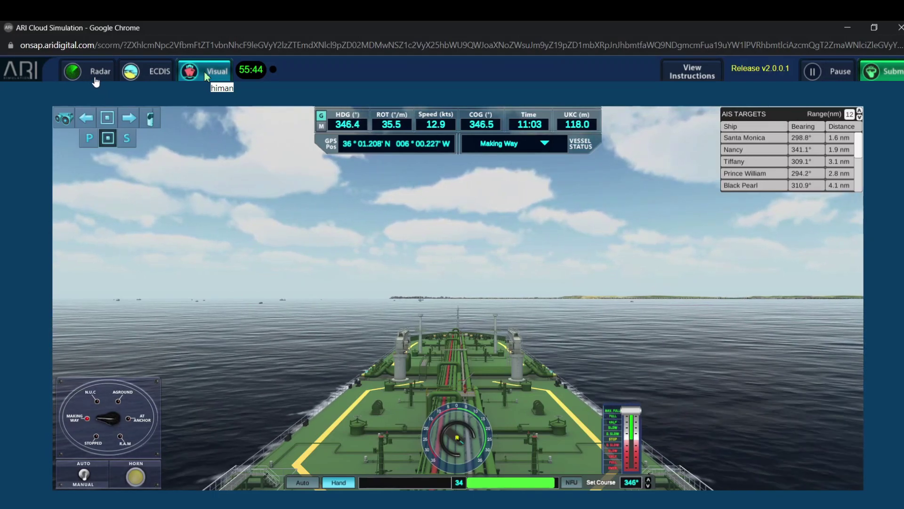
{"action": "left_click", "coordinate": [96, 81]}
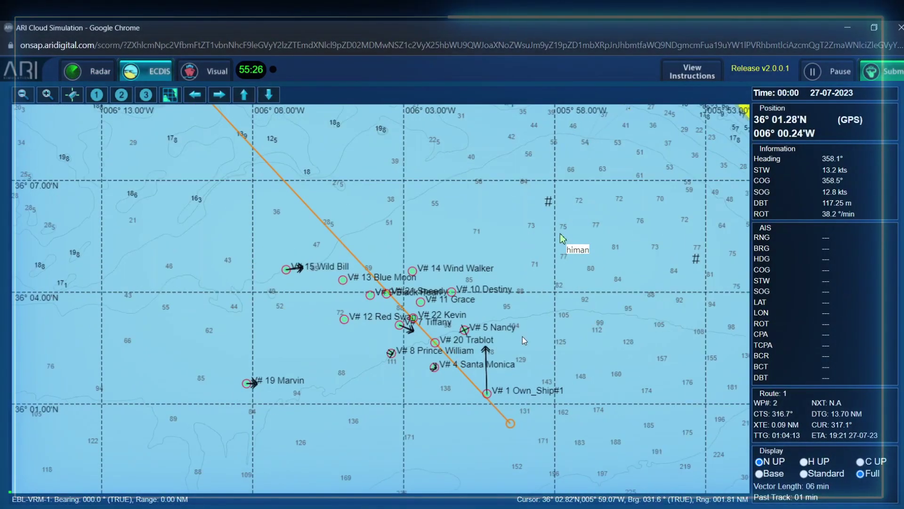
{"action": "left_click", "coordinate": [72, 71]}
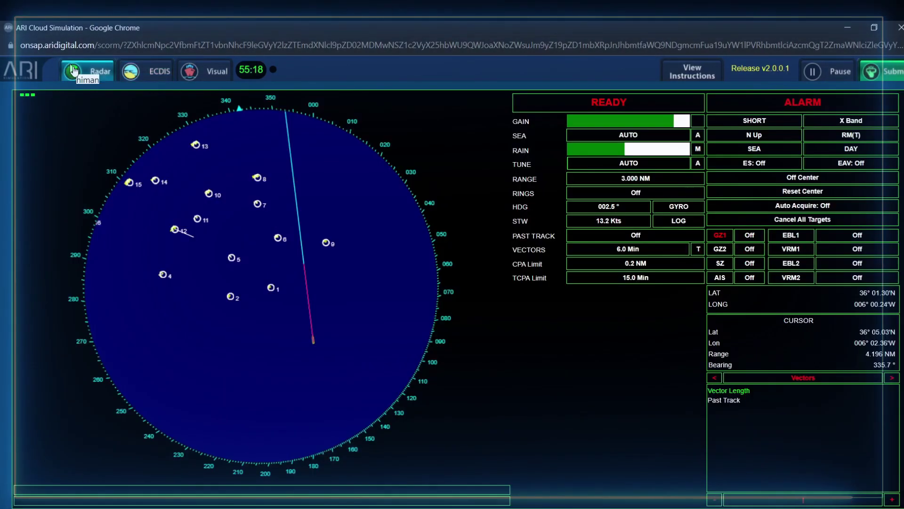
{"action": "left_click", "coordinate": [146, 70]}
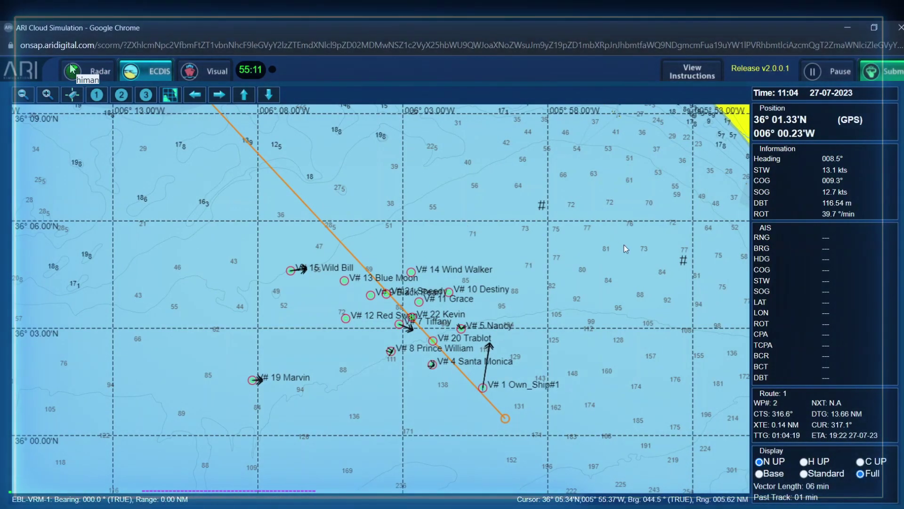
{"action": "left_click", "coordinate": [72, 70]}
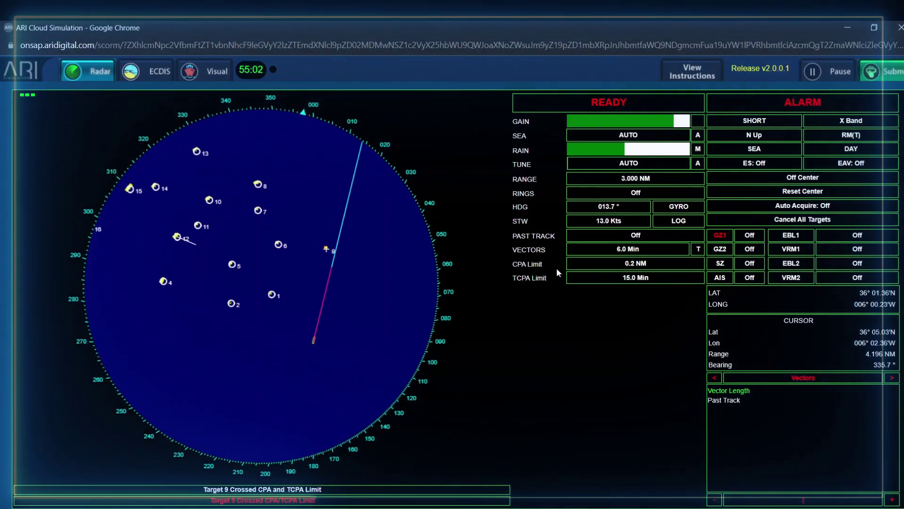
{"action": "left_click", "coordinate": [208, 77]}
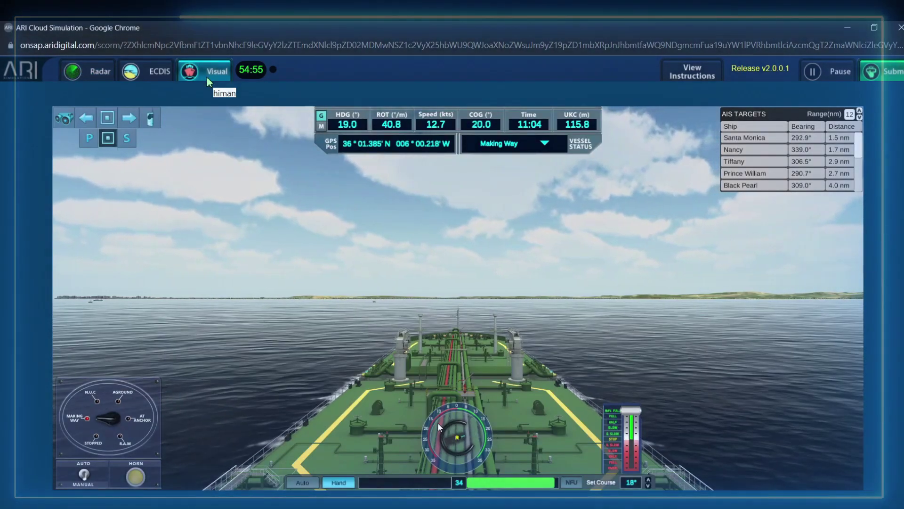
{"action": "left_click_drag", "start_coordinate": [438, 426], "coordinate": [470, 451]}
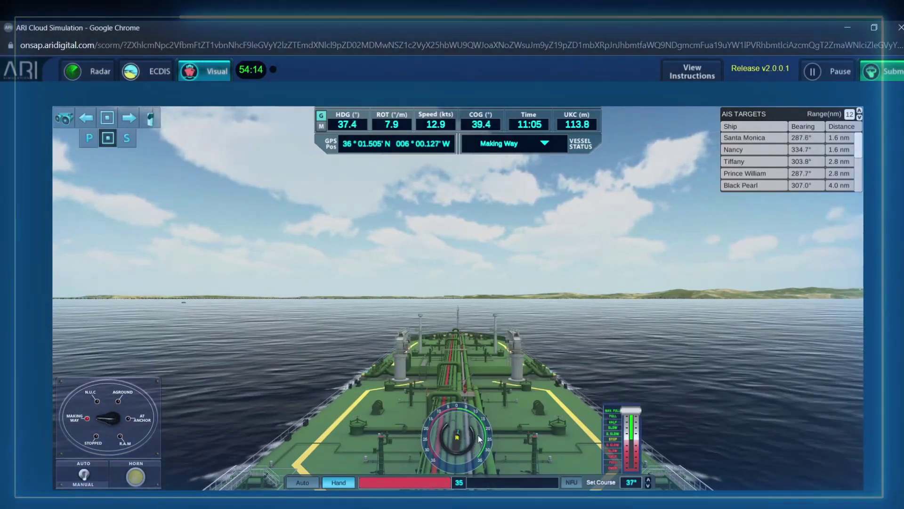
Acquire targets 9, 1 and 6 on the radar for tracking.
{"action": "left_click", "coordinate": [89, 72]}
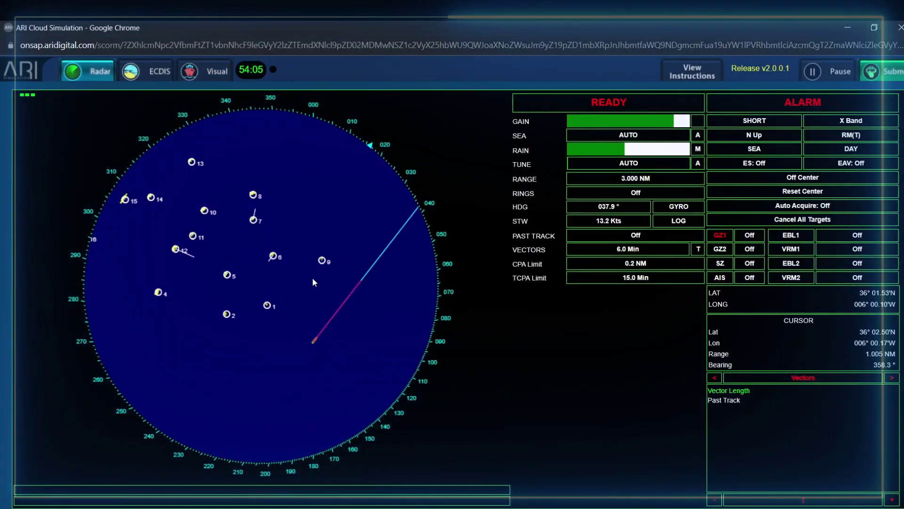
{"action": "left_click", "coordinate": [208, 71]}
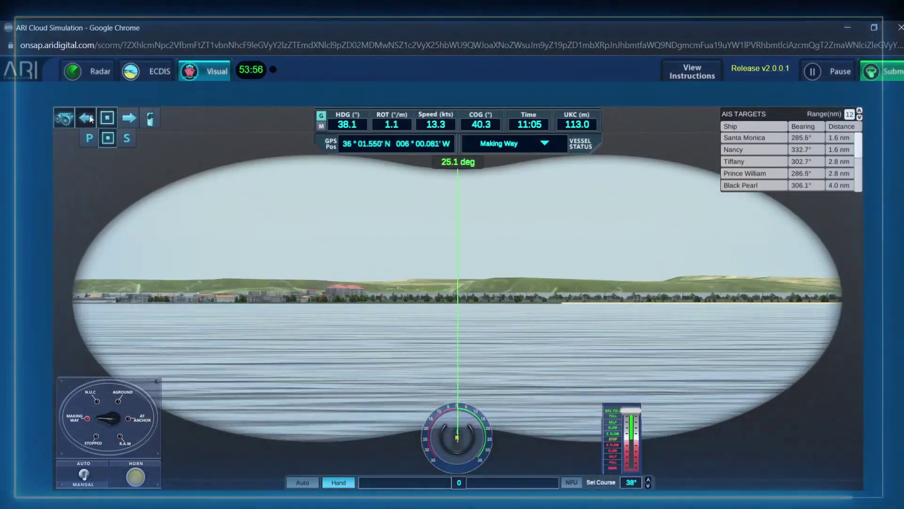
{"action": "left_click", "coordinate": [86, 118]}
{"action": "left_click", "coordinate": [90, 71]}
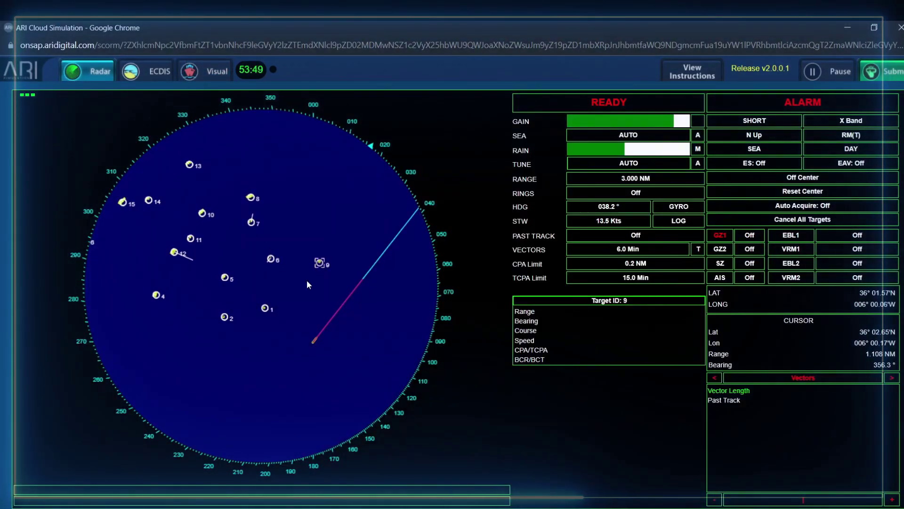
{"action": "left_click", "coordinate": [265, 308]}
{"action": "left_click", "coordinate": [271, 259]}
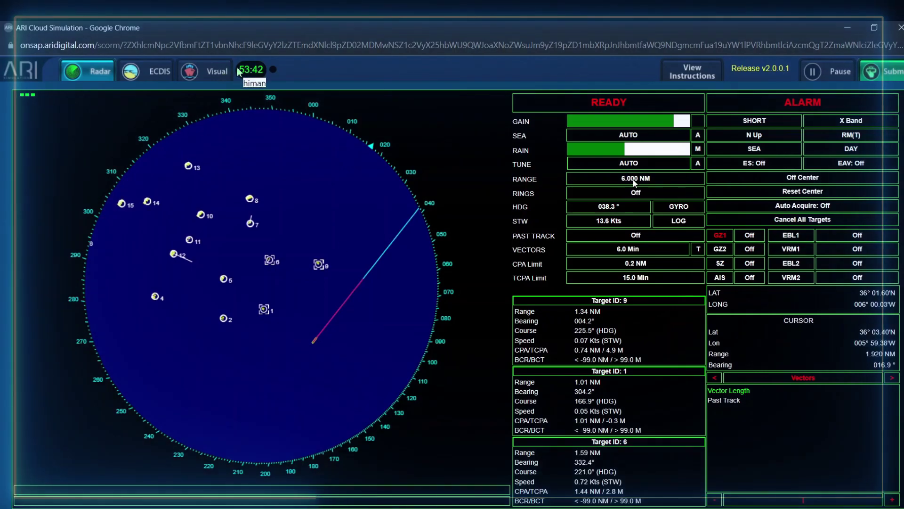
Set the CPA limit to 0.3 NM, select medium pulse S band, and look ahead over the bow.
{"action": "left_click", "coordinate": [643, 267]}
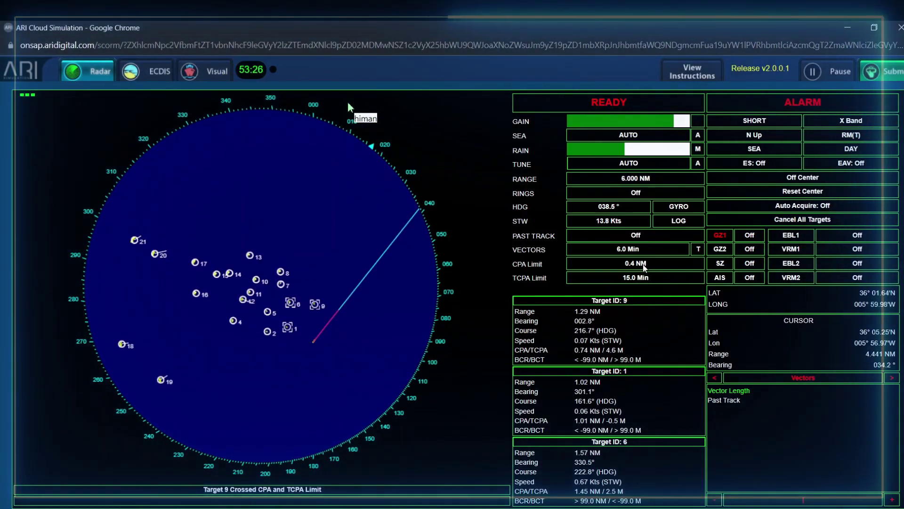
{"action": "left_click", "coordinate": [645, 268]}
{"action": "left_click", "coordinate": [787, 120]}
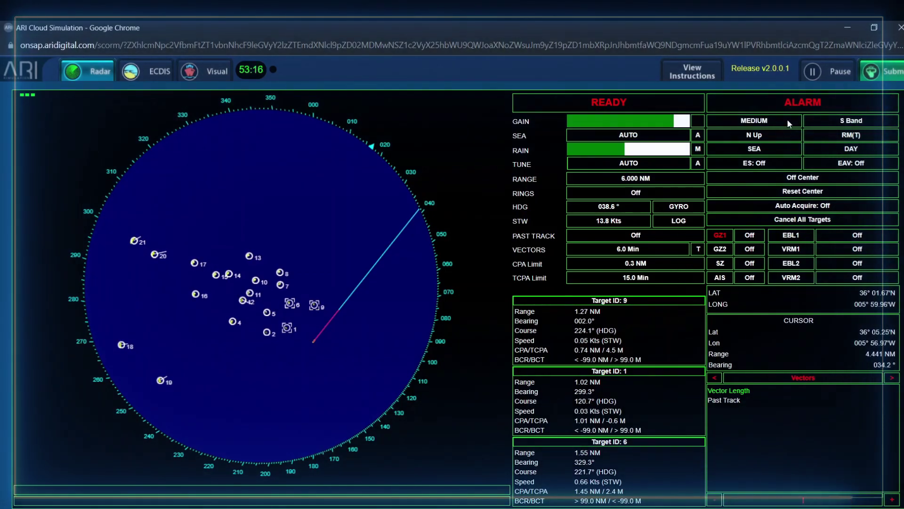
{"action": "left_click", "coordinate": [205, 71]}
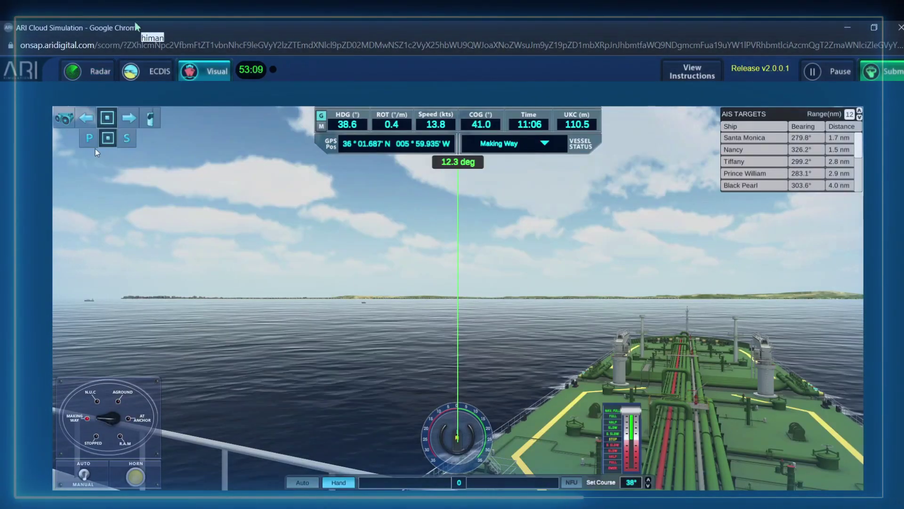
{"action": "left_click", "coordinate": [107, 119]}
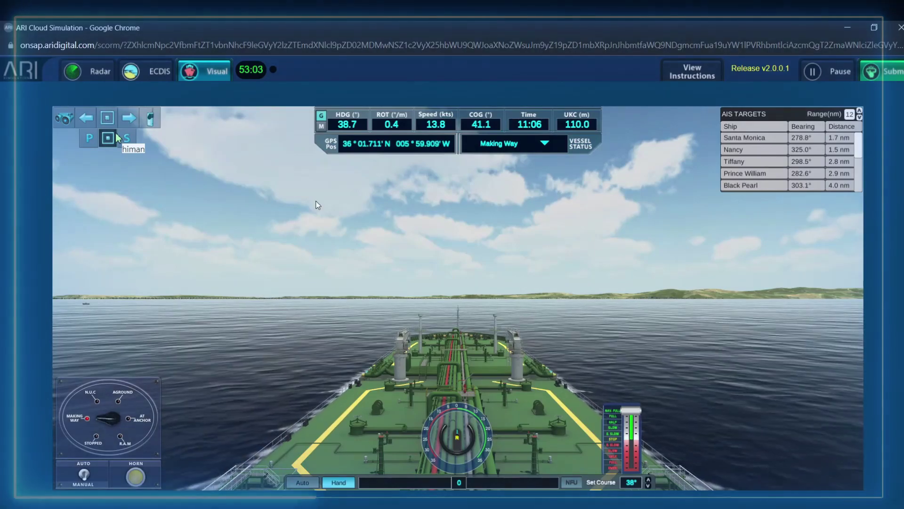
On the ECDIS, place and then clear a range ring around own ship and pan the chart.
{"action": "left_click", "coordinate": [146, 71]}
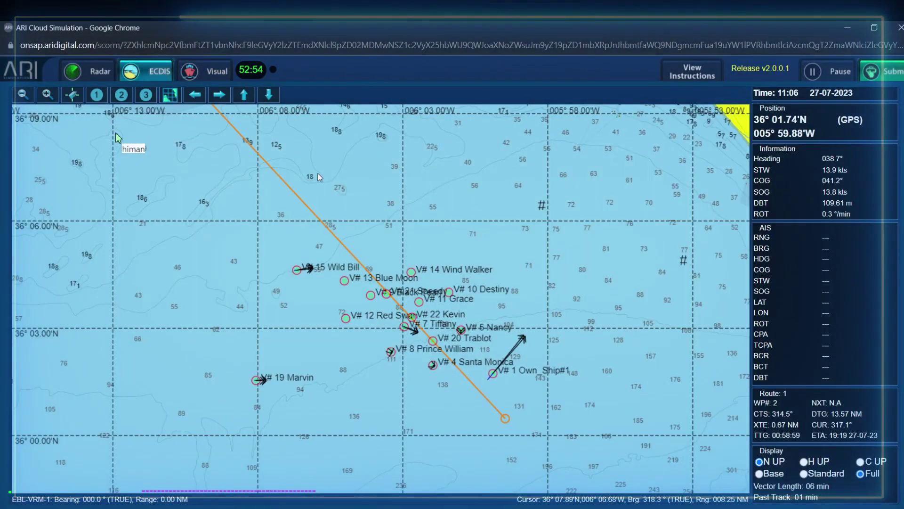
{"action": "left_click", "coordinate": [97, 94]}
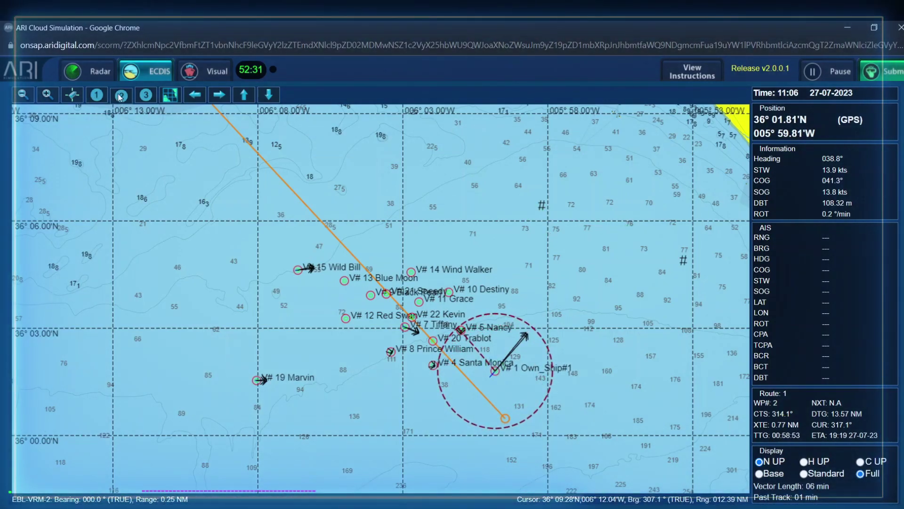
{"action": "left_click", "coordinate": [145, 94]}
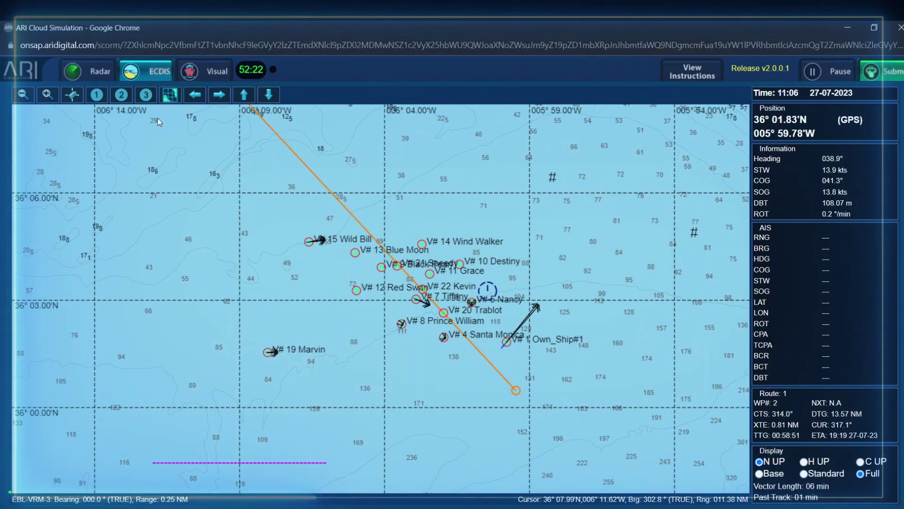
{"action": "left_click", "coordinate": [228, 99]}
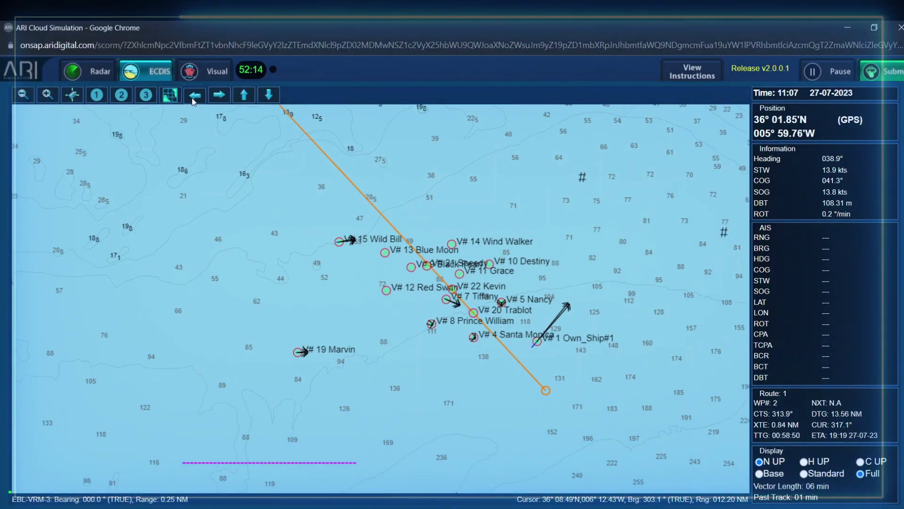
Back on the radar, switch the range to 12 NM and return to 6 NM.
{"action": "left_click", "coordinate": [92, 71]}
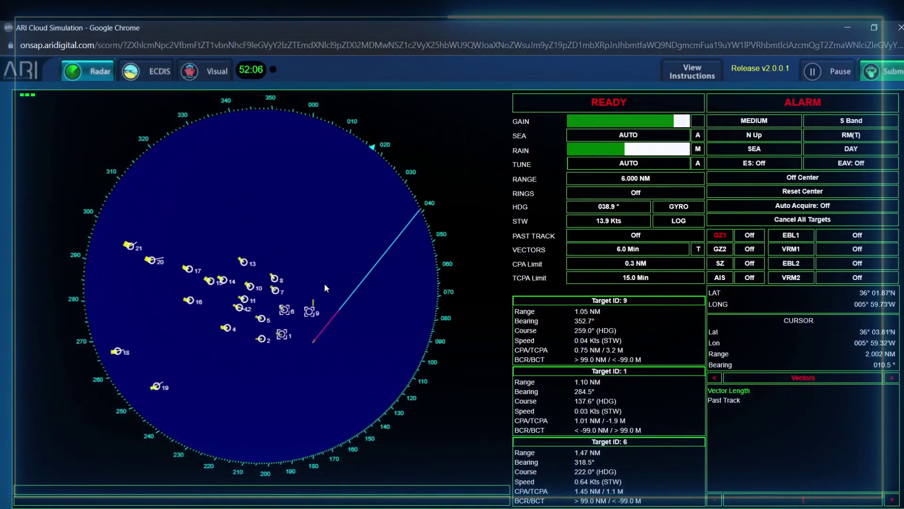
{"action": "left_click", "coordinate": [647, 179]}
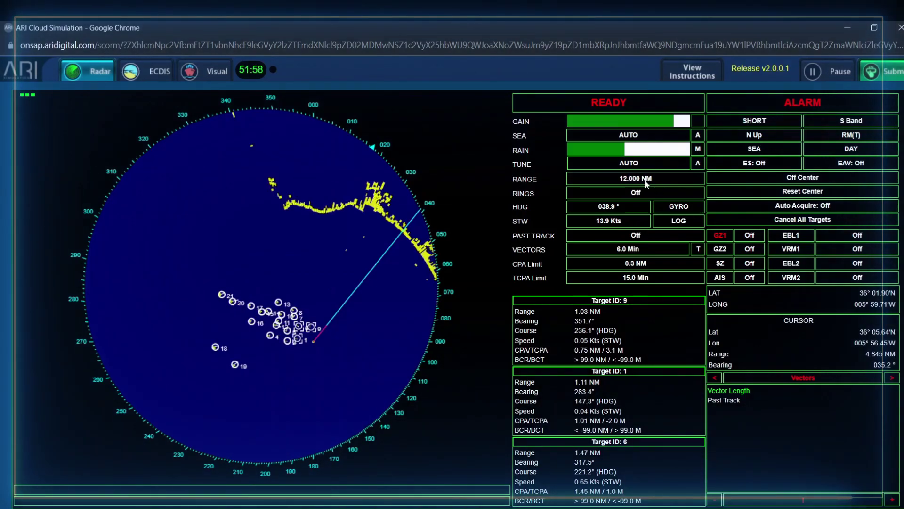
{"action": "right_click", "coordinate": [646, 182]}
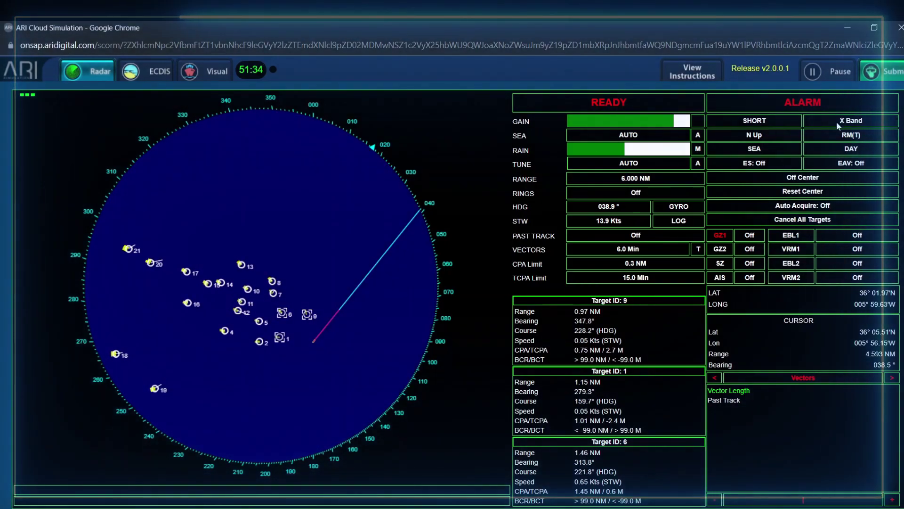
Set medium pulse, try the SZ guard zone, and lay EBL1 at 310.5° on target 9.
{"action": "left_click", "coordinate": [754, 120]}
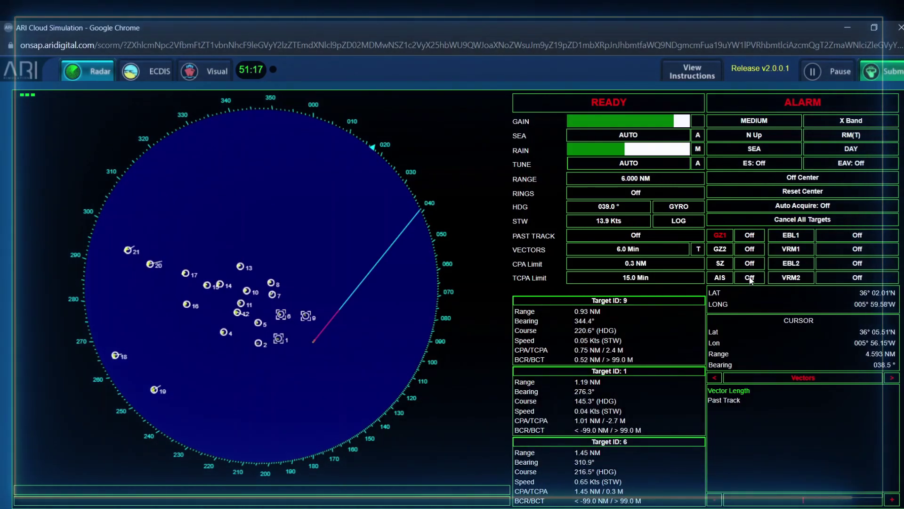
{"action": "left_click", "coordinate": [750, 235]}
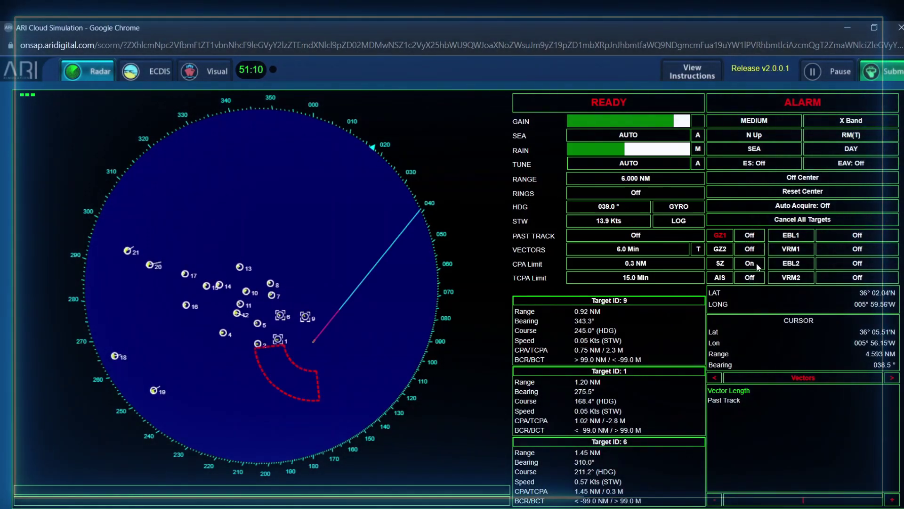
{"action": "left_click", "coordinate": [857, 235]}
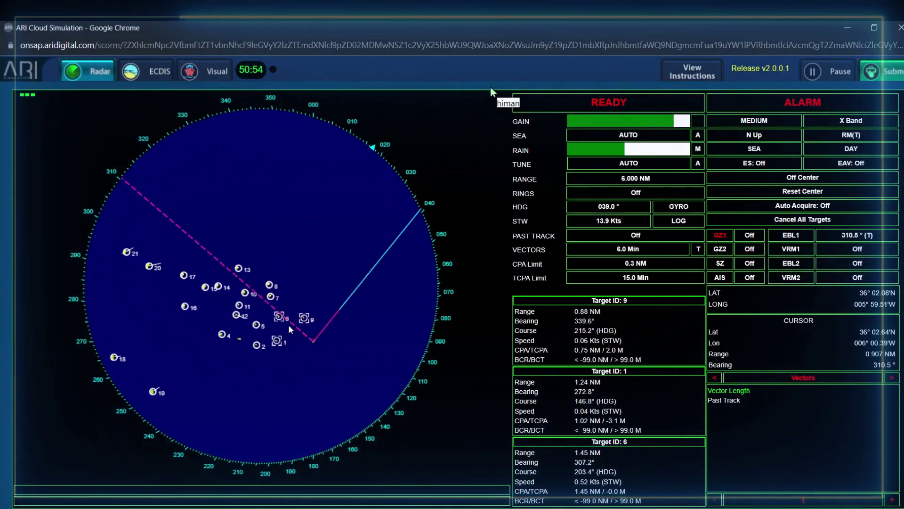
Check the ECDIS chart and return to the bridge lookout view.
{"action": "left_click", "coordinate": [205, 71]}
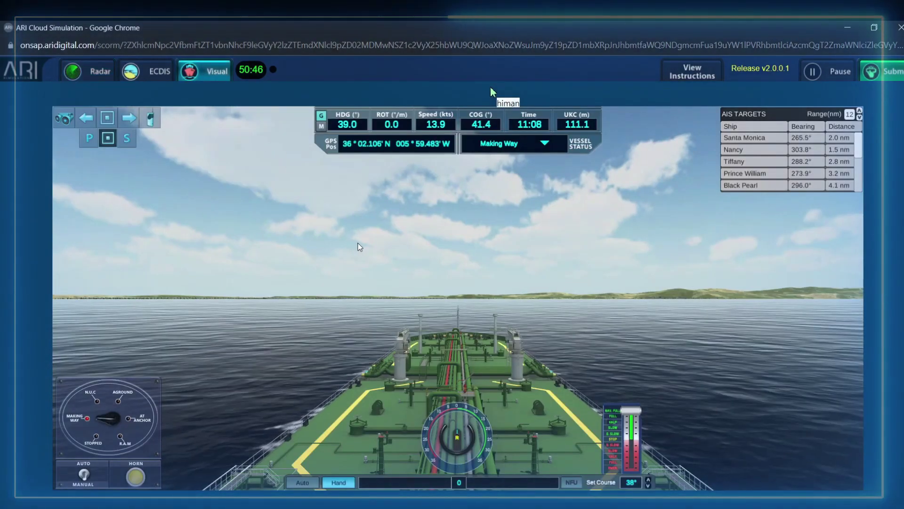
{"action": "left_click", "coordinate": [150, 71]}
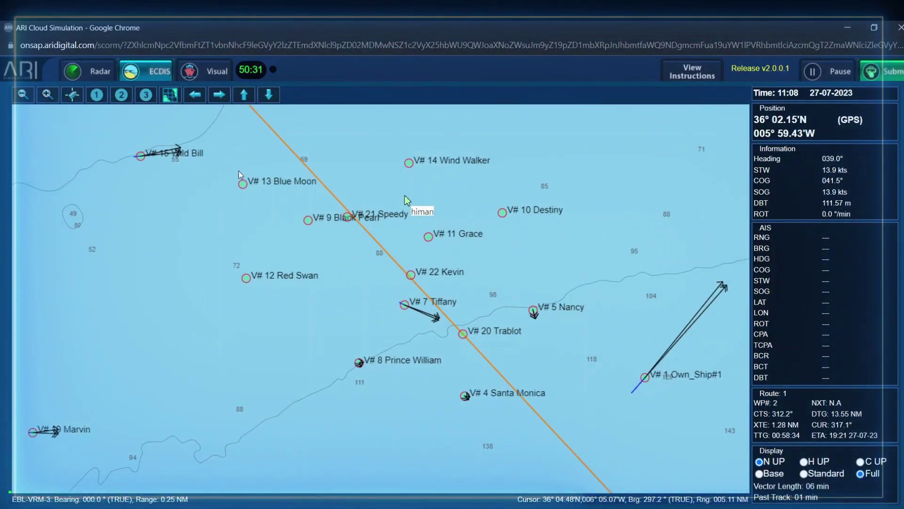
{"action": "left_click", "coordinate": [206, 71]}
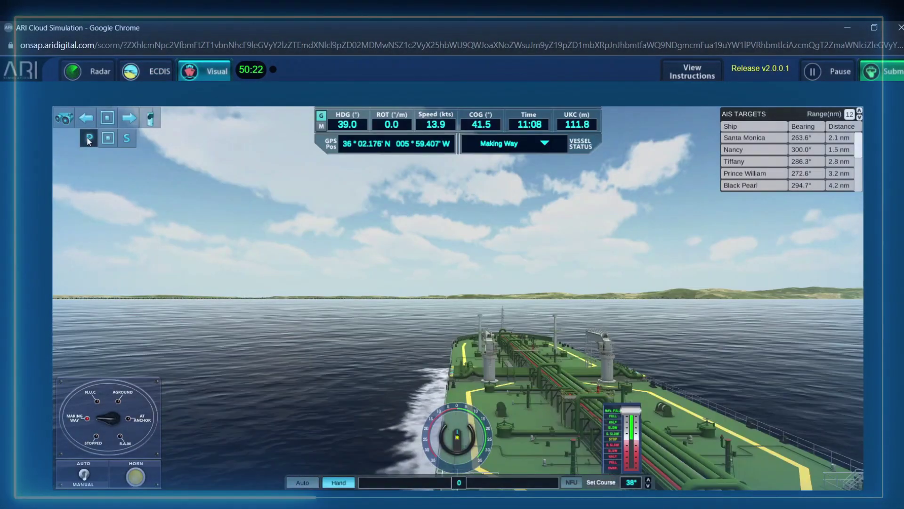
Look out to port, look ahead again and apply 13° port rudder.
{"action": "left_click_drag", "start_coordinate": [128, 149], "coordinate": [176, 181]}
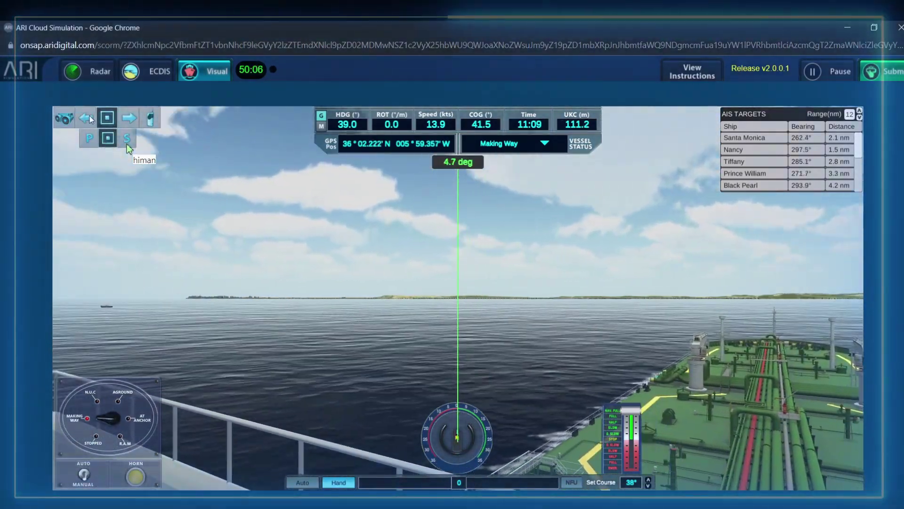
{"action": "left_click", "coordinate": [107, 118]}
{"action": "left_click_drag", "start_coordinate": [447, 425], "coordinate": [442, 437]}
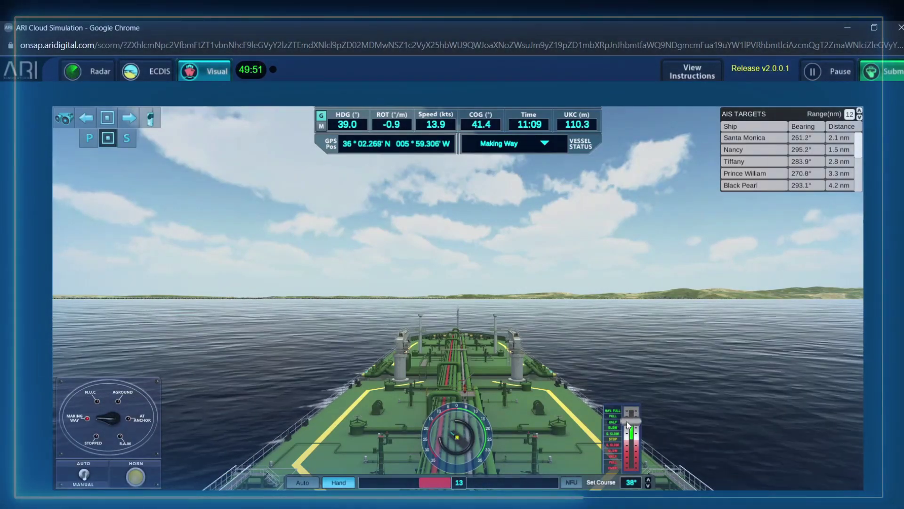
{"action": "left_click", "coordinate": [84, 79]}
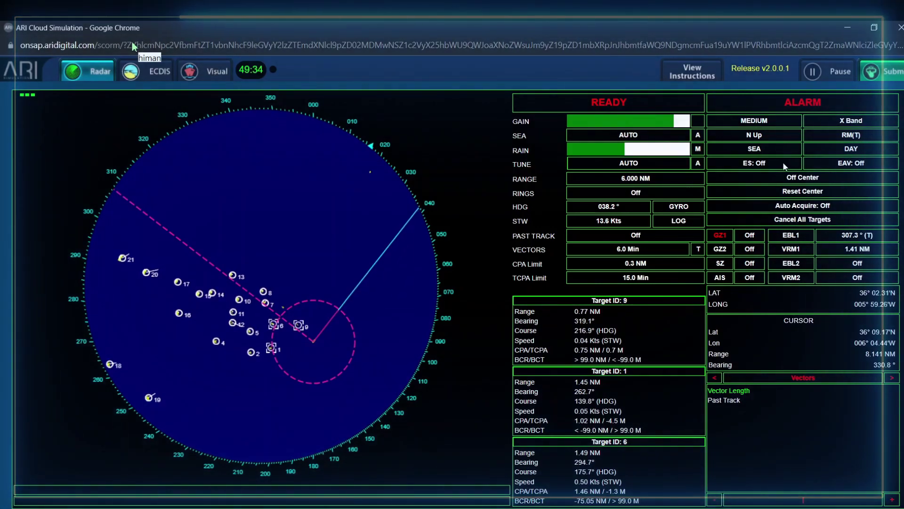
Acquire the new echo as target 23, glance at the EBL/VRM menu, and return to the bridge view.
{"action": "left_click", "coordinate": [368, 172]}
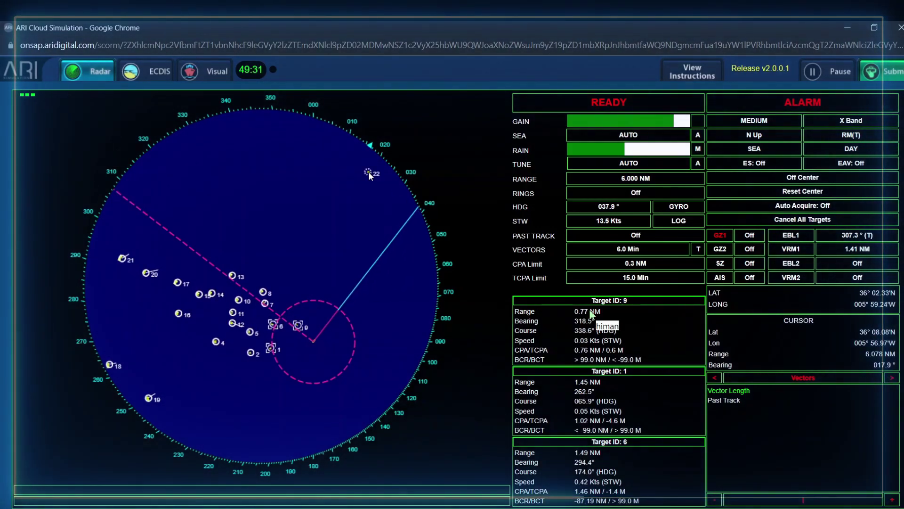
{"action": "left_click", "coordinate": [891, 378]}
{"action": "left_click", "coordinate": [892, 377]}
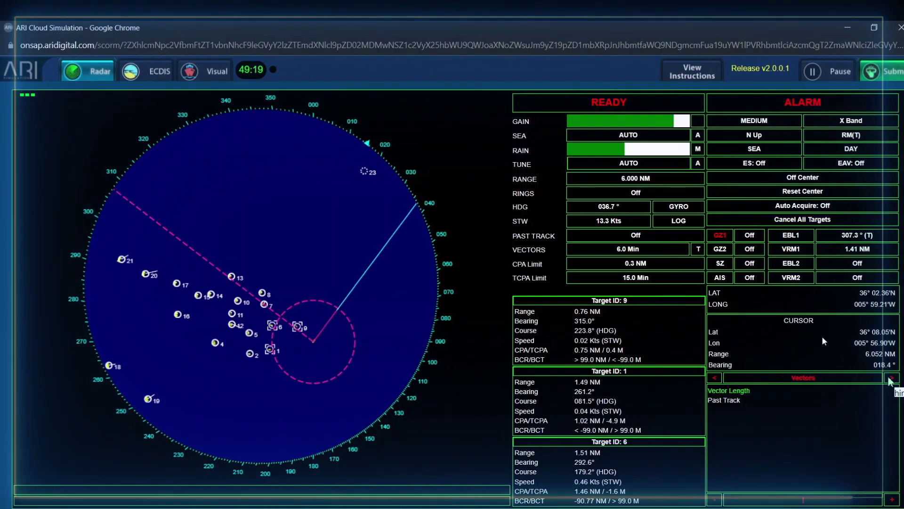
{"action": "left_click", "coordinate": [200, 72]}
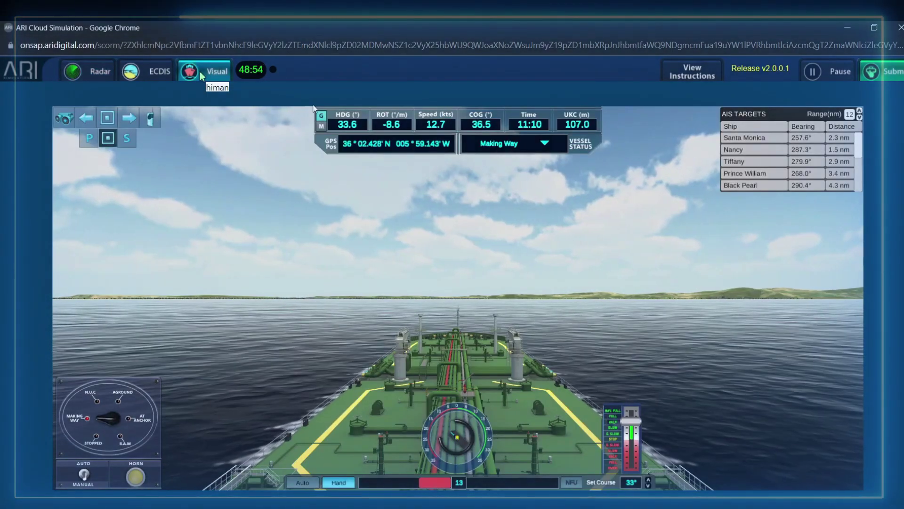
{"action": "left_click", "coordinate": [81, 73]}
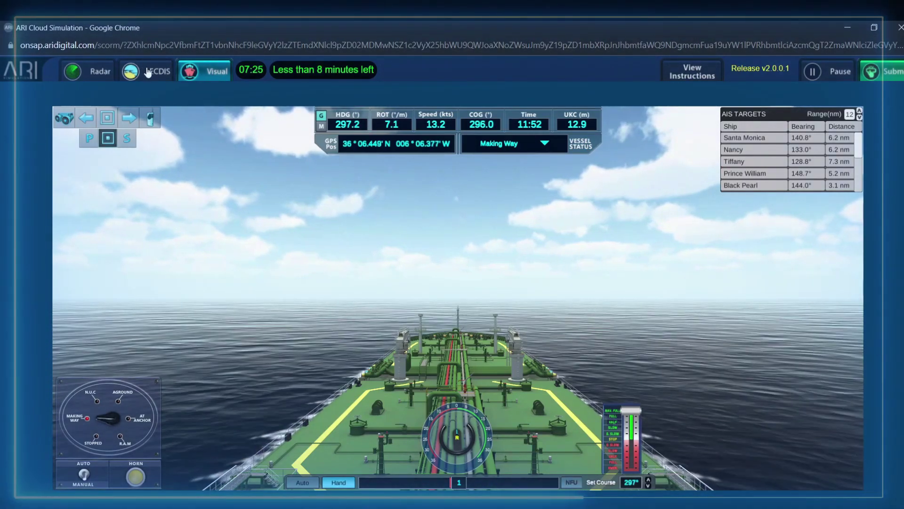
Glance at the ECDIS chart, then return to the bridge lookout view.
{"action": "left_click", "coordinate": [146, 71]}
{"action": "left_click", "coordinate": [190, 72]}
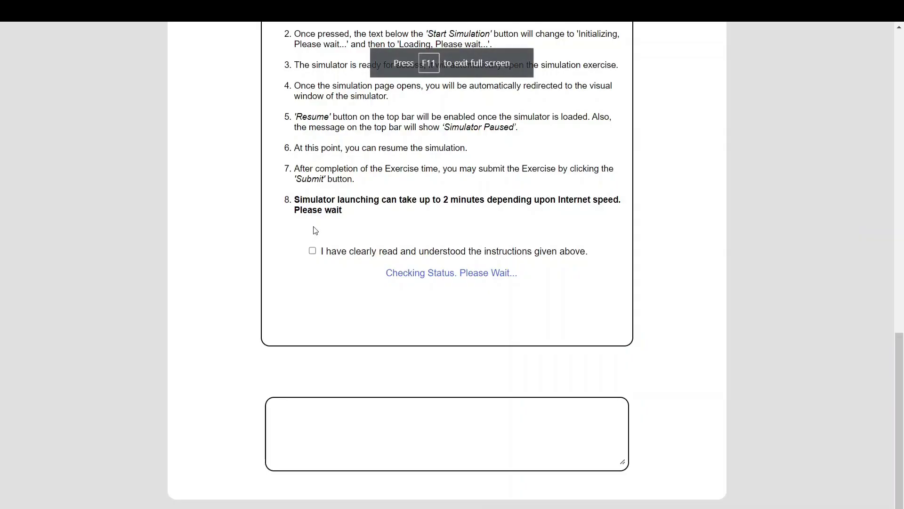
Leave the browser's full-screen mode with F11 while the relaunched exercise loads.
{"action": "key", "text": "F11"}
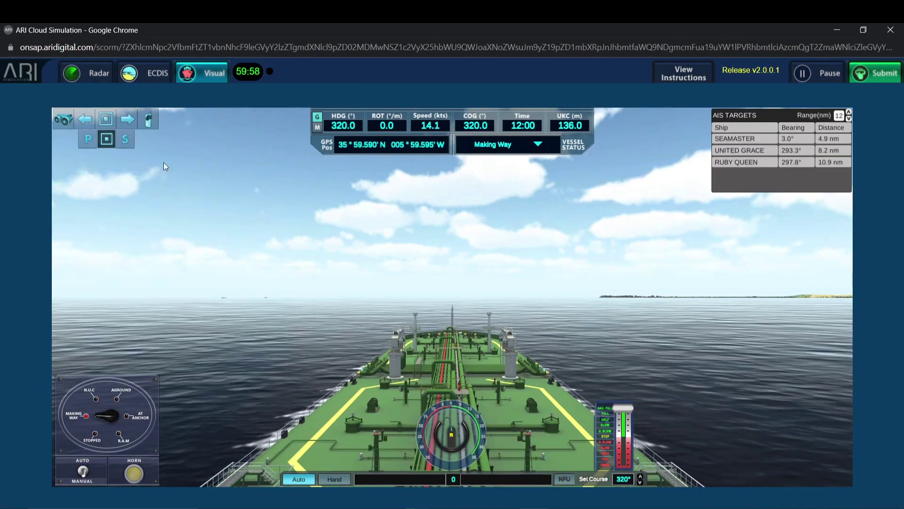
Call the master (acknowledged OK), the engine room and an extra lookout to the bridge.
{"action": "left_click", "coordinate": [147, 120]}
{"action": "left_click", "coordinate": [394, 316]}
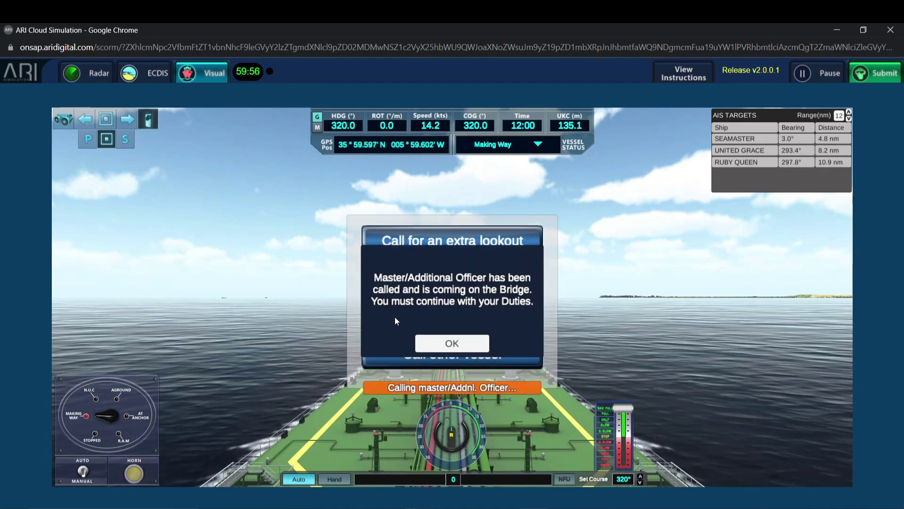
{"action": "left_click", "coordinate": [424, 341]}
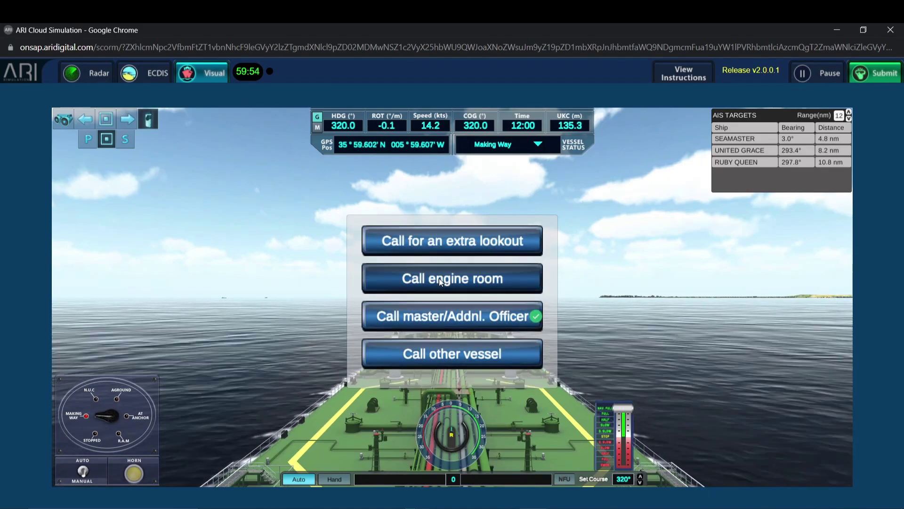
{"action": "left_click", "coordinate": [443, 290]}
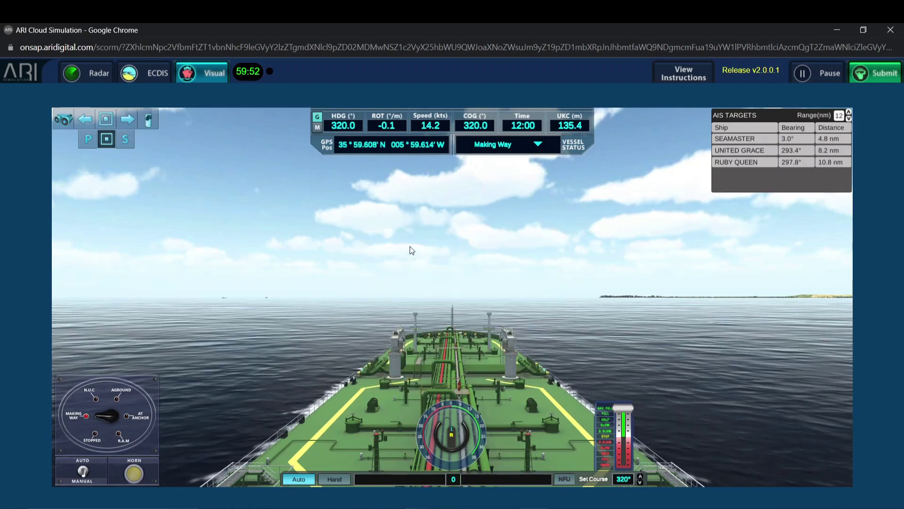
{"action": "left_click", "coordinate": [150, 120]}
{"action": "left_click", "coordinate": [423, 235]}
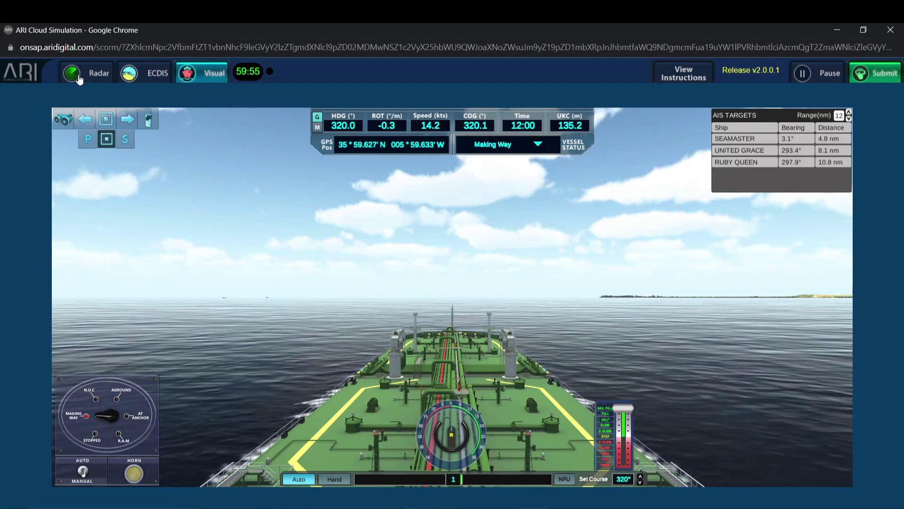
Glance at the radar and ECDIS, return to the bridge view and close the call panel.
{"action": "left_click", "coordinate": [151, 120]}
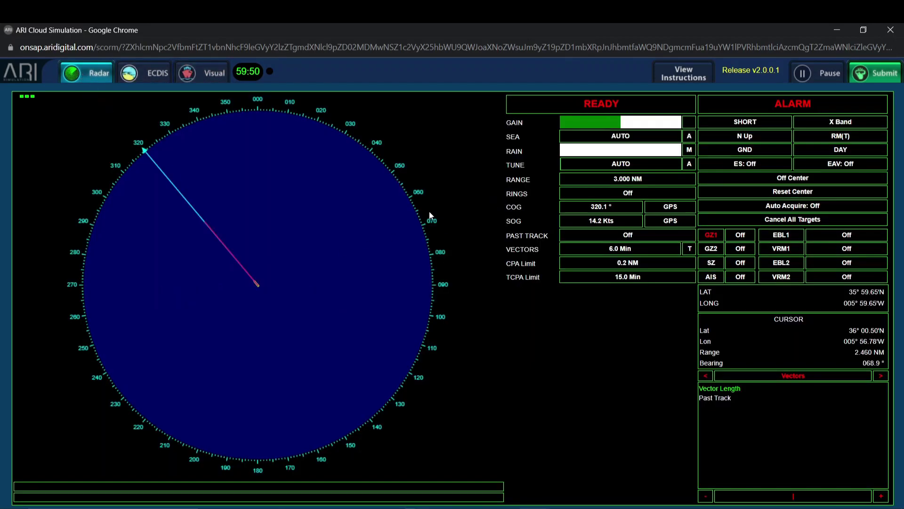
{"action": "left_click", "coordinate": [158, 83]}
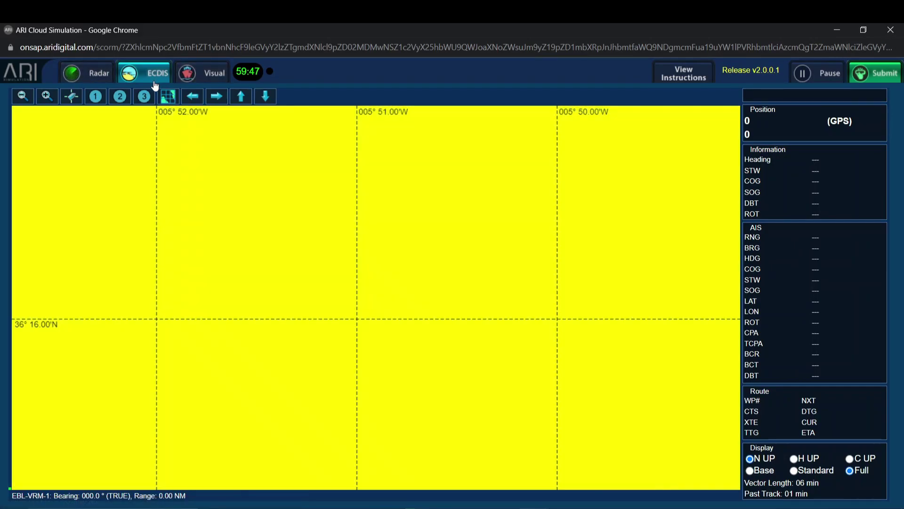
{"action": "scroll", "coordinate": [307, 210], "scroll_direction": "down", "scroll_amount": 2}
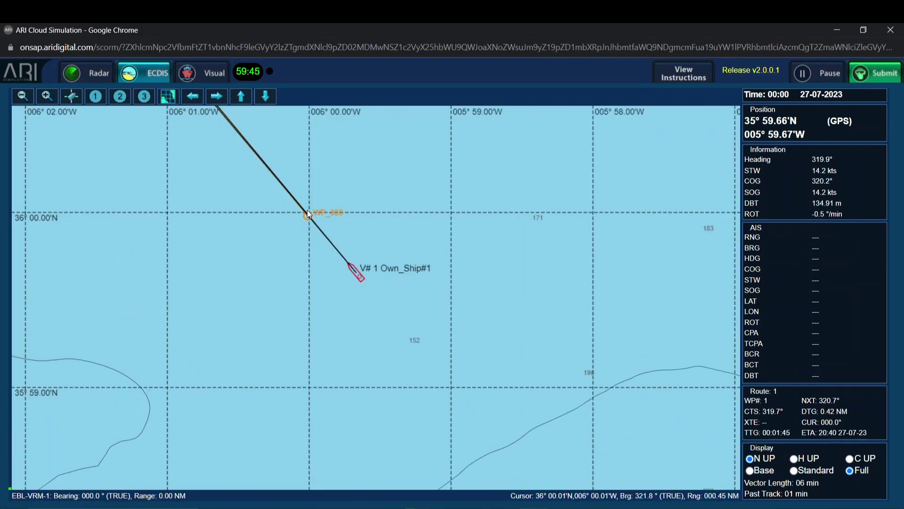
{"action": "scroll", "coordinate": [339, 282], "scroll_direction": "down", "scroll_amount": 1}
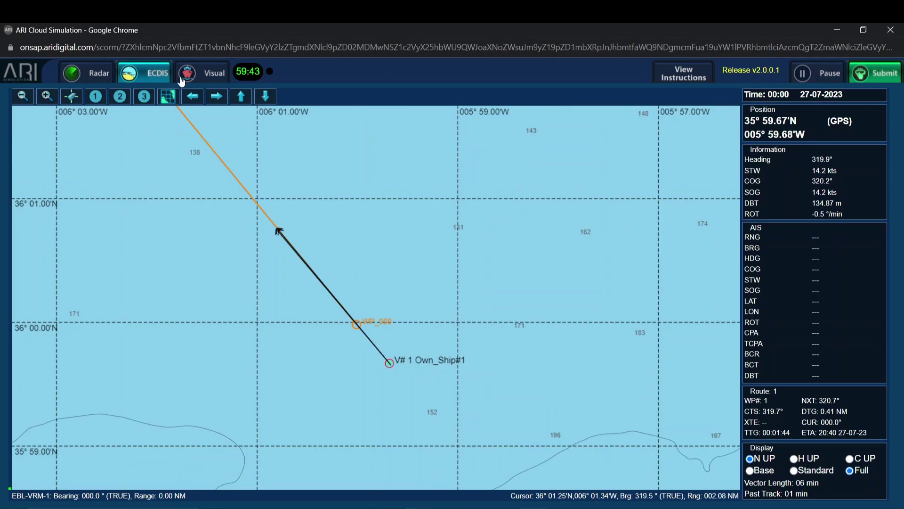
{"action": "left_click", "coordinate": [208, 79]}
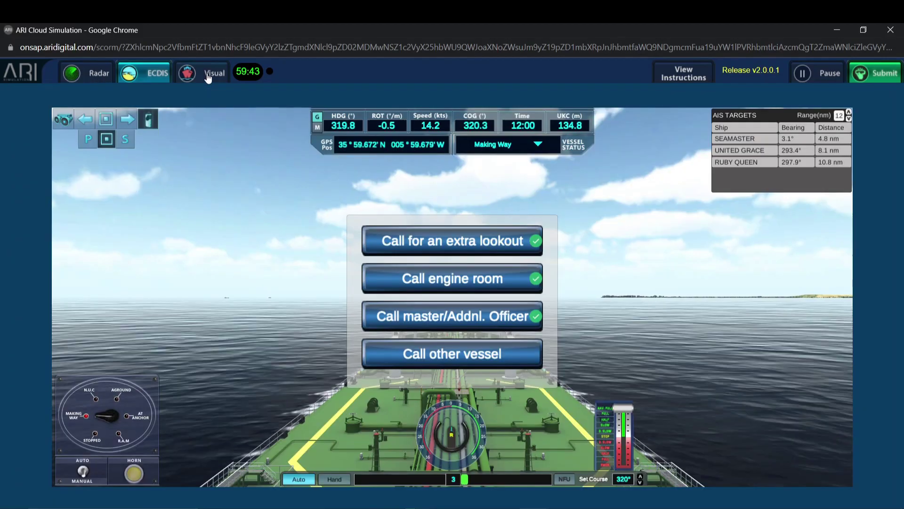
{"action": "left_click", "coordinate": [150, 118]}
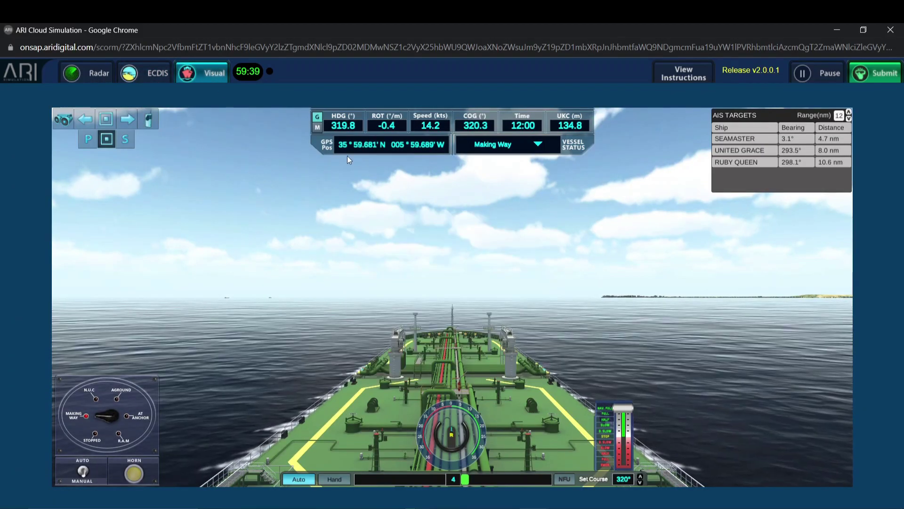
On radar, set Off Center, acquire target 1 and switch target vectors to relative.
{"action": "left_click", "coordinate": [87, 76]}
{"action": "left_click", "coordinate": [210, 78]}
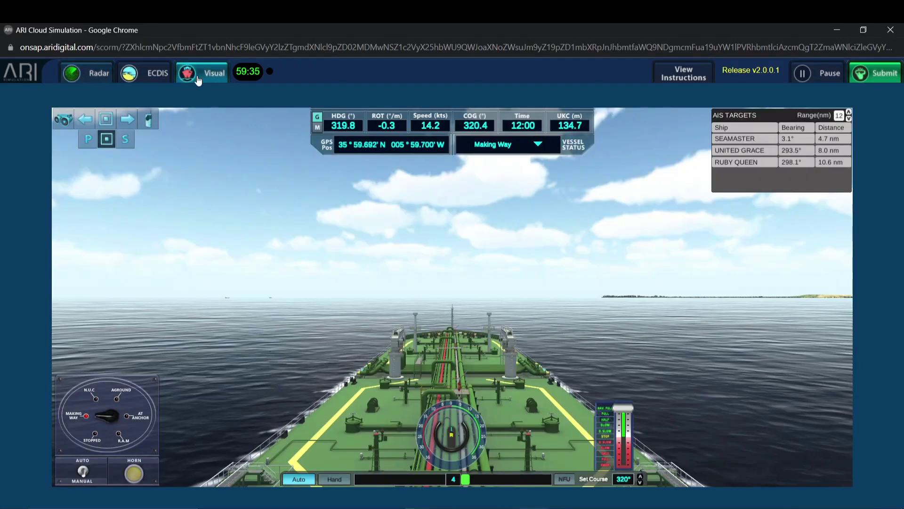
{"action": "left_click", "coordinate": [105, 83]}
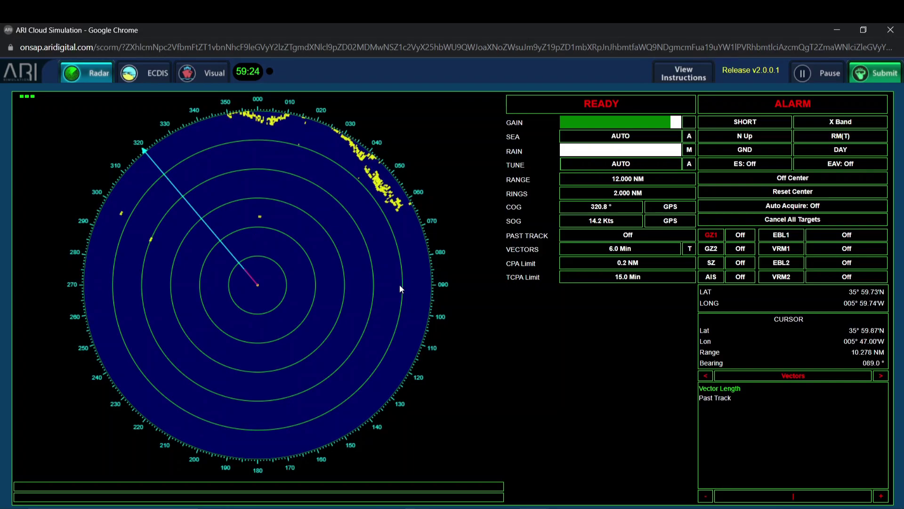
{"action": "left_click", "coordinate": [312, 347]}
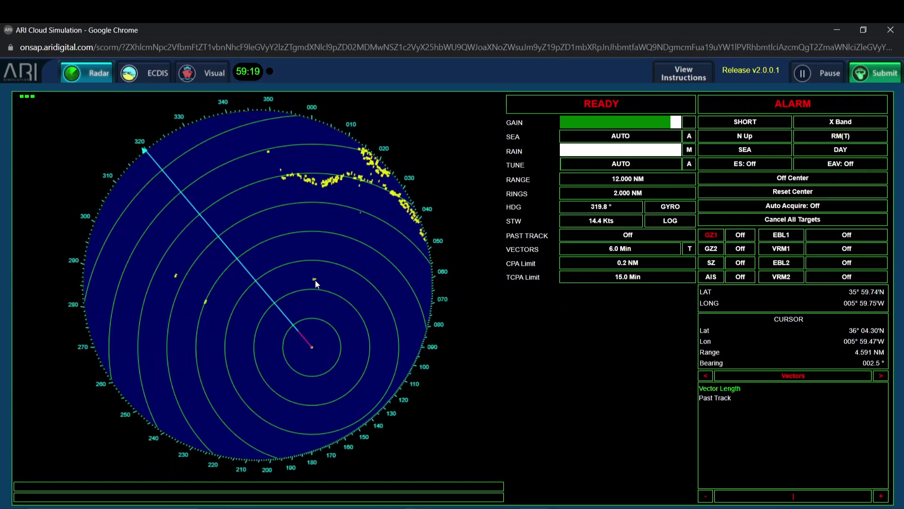
{"action": "left_click", "coordinate": [315, 278]}
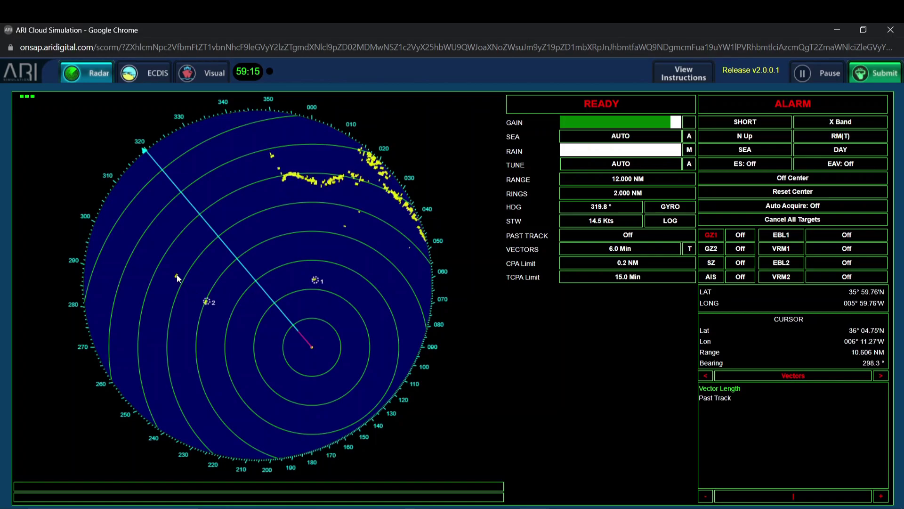
{"action": "left_click", "coordinate": [315, 282]}
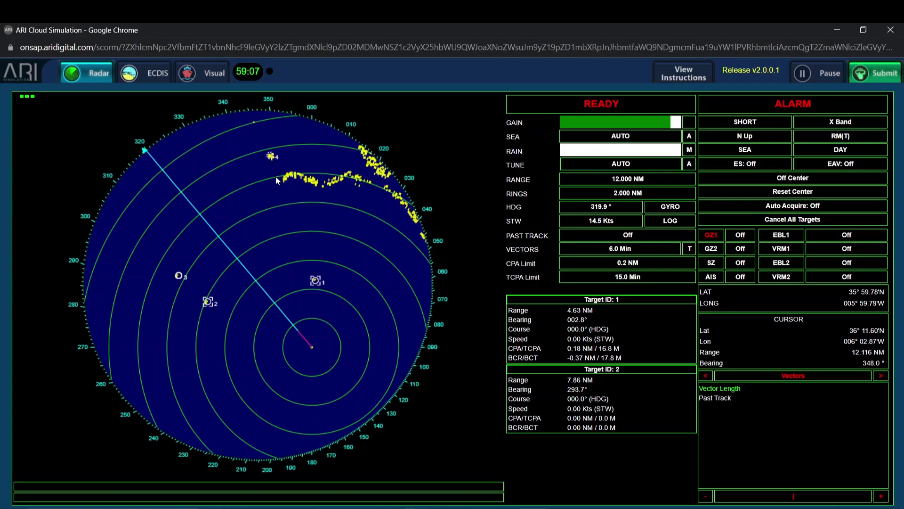
{"action": "left_click", "coordinate": [686, 250]}
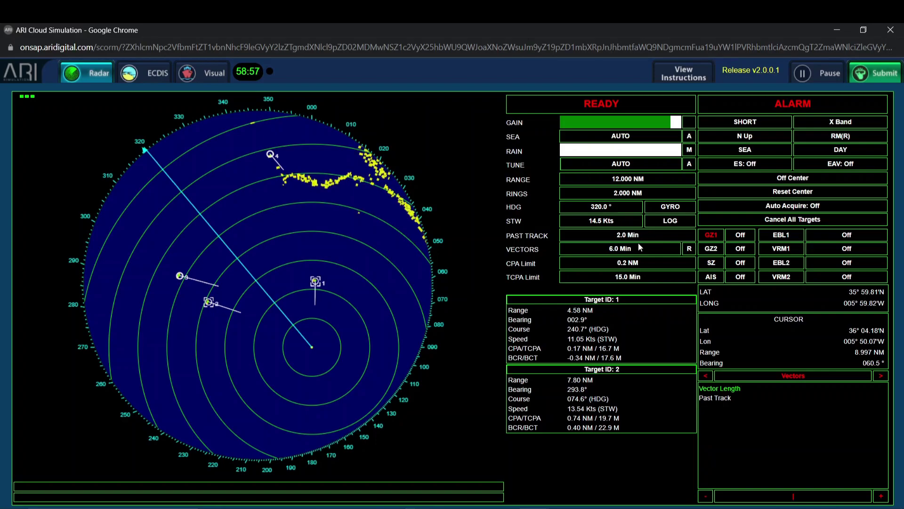
Pull the engine telegraph down toward SLOW, cutting speed to 13.5 knots.
{"action": "left_click", "coordinate": [201, 77]}
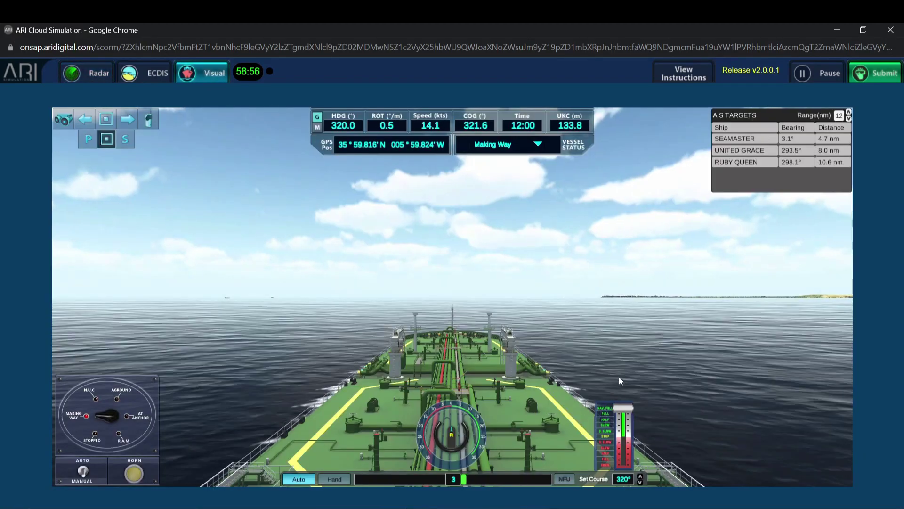
{"action": "left_click_drag", "start_coordinate": [622, 409], "coordinate": [622, 423]}
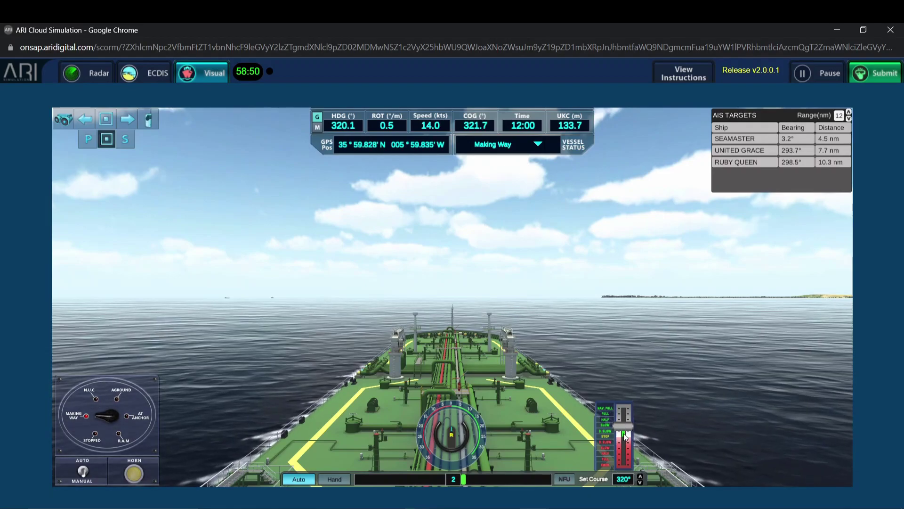
{"action": "left_click_drag", "start_coordinate": [623, 422], "coordinate": [623, 434]}
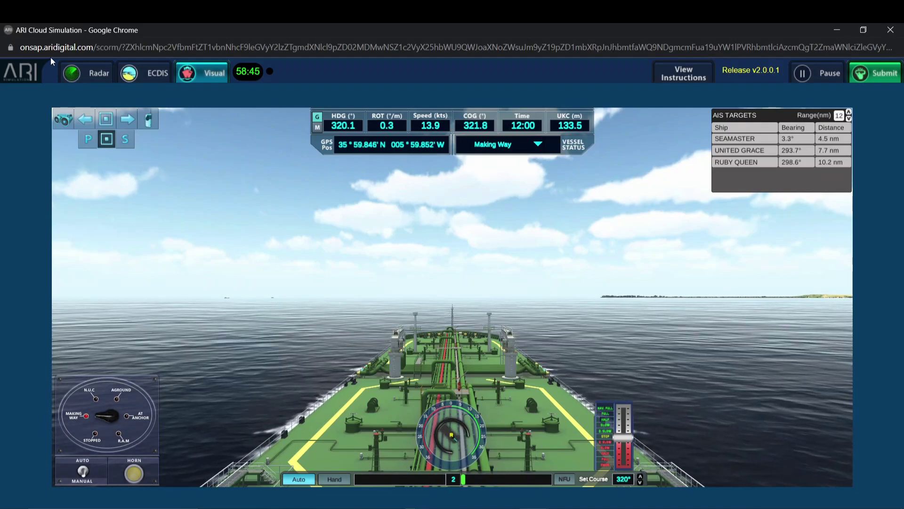
Sweep the binoculars from about 324° to 003°, spotting a vessel nearly dead ahead.
{"action": "left_click", "coordinate": [65, 121]}
{"action": "left_click", "coordinate": [120, 119]}
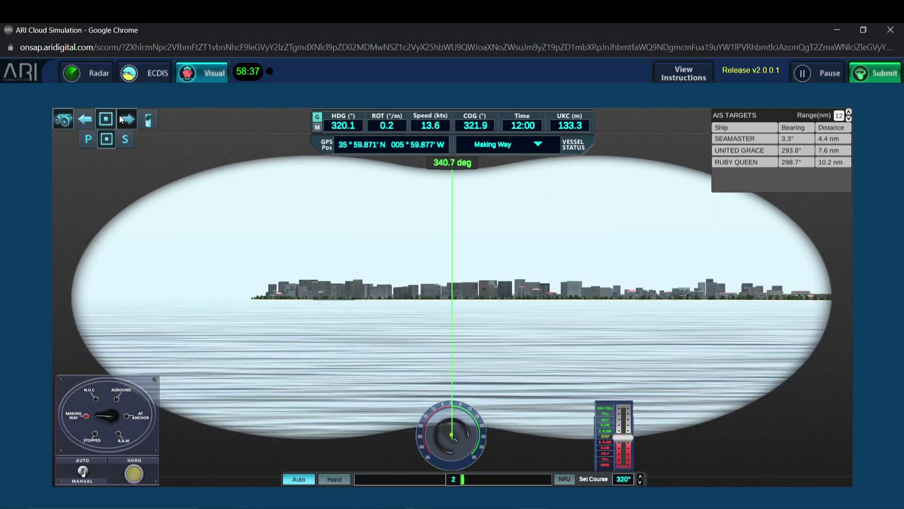
{"action": "left_click", "coordinate": [120, 118]}
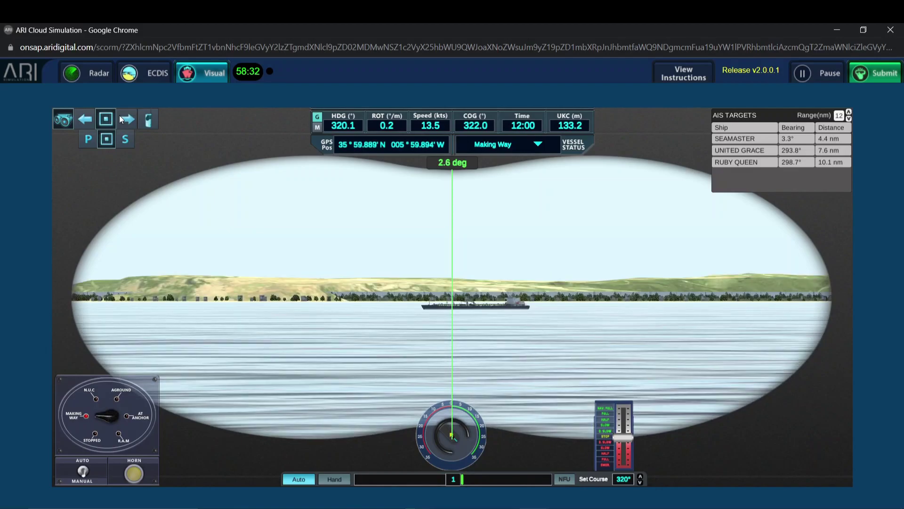
{"action": "left_click", "coordinate": [139, 75]}
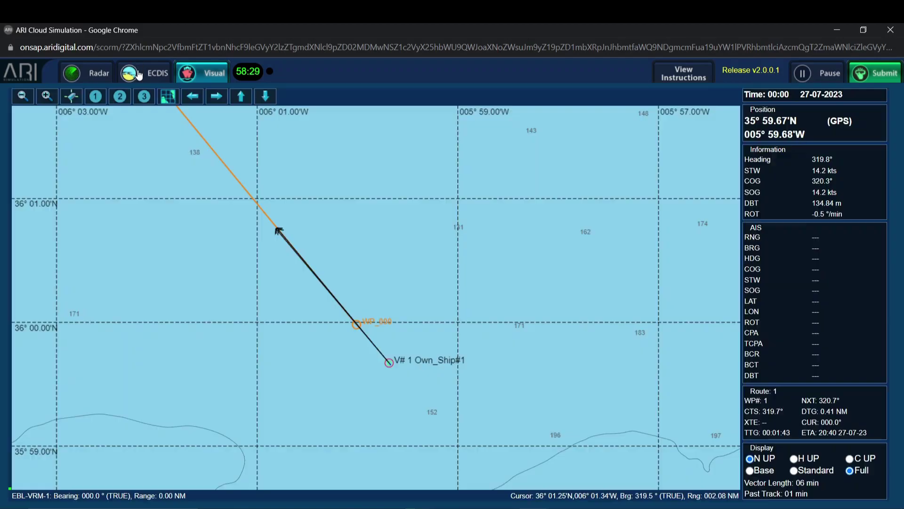
{"action": "scroll", "coordinate": [337, 237], "scroll_direction": "down", "scroll_amount": 1}
{"action": "scroll", "coordinate": [361, 299], "scroll_direction": "down", "scroll_amount": 1}
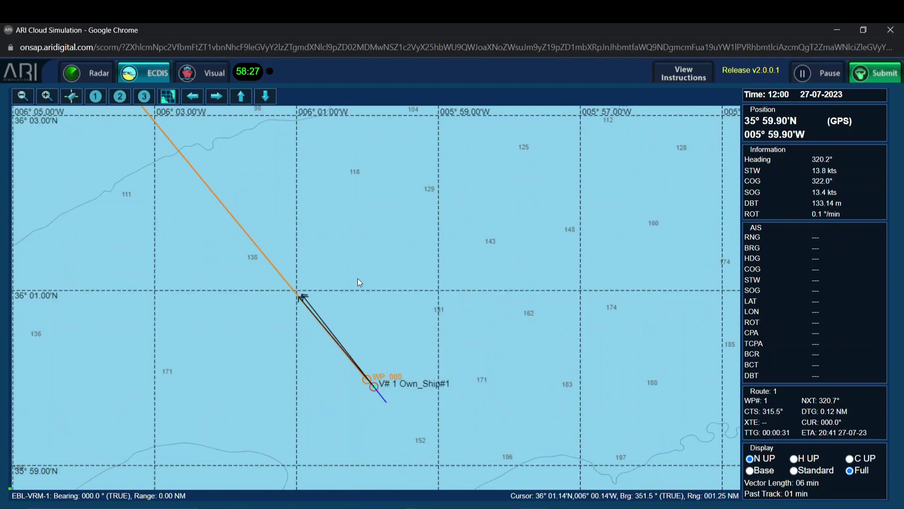
{"action": "scroll", "coordinate": [357, 278], "scroll_direction": "down", "scroll_amount": 1}
{"action": "scroll", "coordinate": [378, 246], "scroll_direction": "down", "scroll_amount": 1}
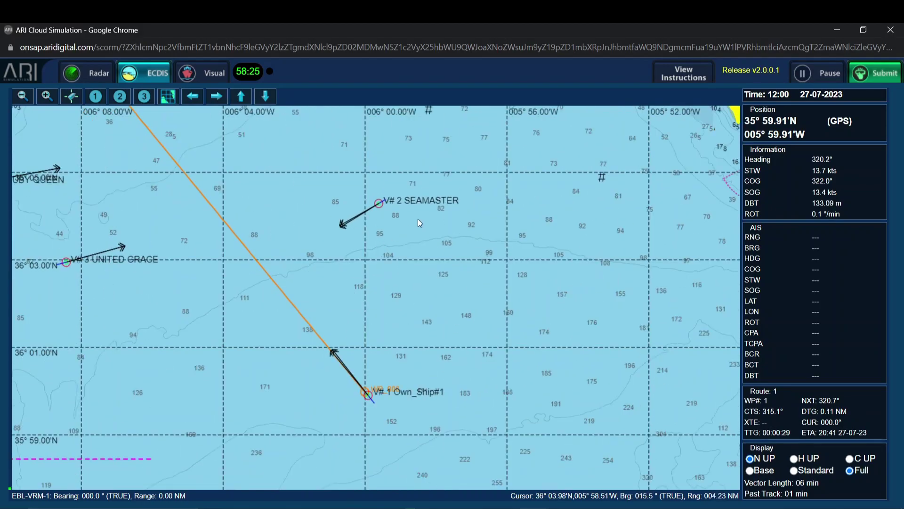
{"action": "left_click_drag", "start_coordinate": [417, 219], "coordinate": [379, 285]}
{"action": "scroll", "coordinate": [380, 282], "scroll_direction": "down", "scroll_amount": 1}
{"action": "scroll", "coordinate": [383, 267], "scroll_direction": "down", "scroll_amount": 1}
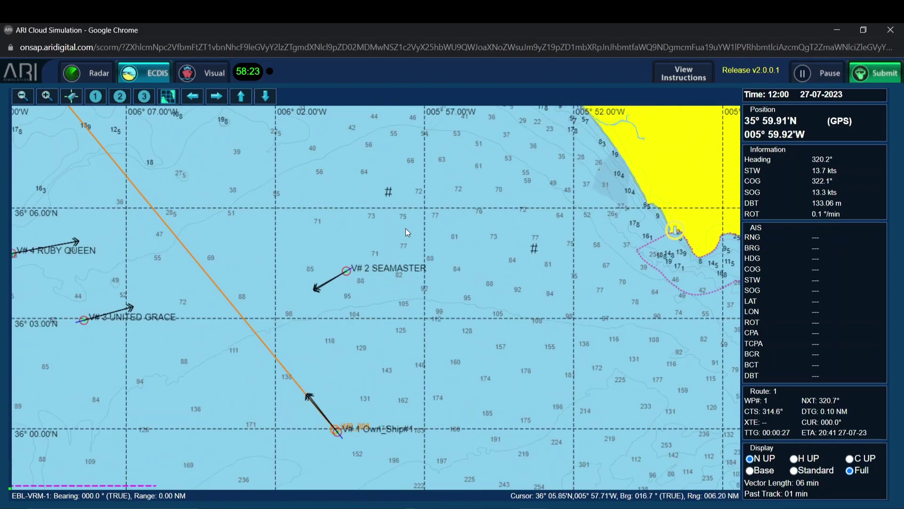
{"action": "scroll", "coordinate": [327, 303], "scroll_direction": "down", "scroll_amount": 1}
{"action": "scroll", "coordinate": [324, 298], "scroll_direction": "down", "scroll_amount": 1}
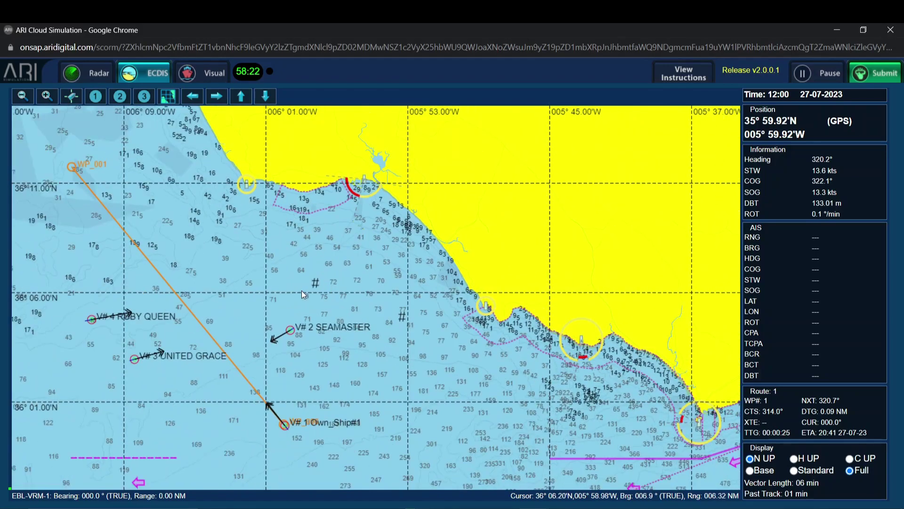
{"action": "scroll", "coordinate": [303, 302], "scroll_direction": "up", "scroll_amount": 1}
{"action": "scroll", "coordinate": [304, 304], "scroll_direction": "up", "scroll_amount": 1}
{"action": "left_click_drag", "start_coordinate": [338, 318], "coordinate": [375, 326]}
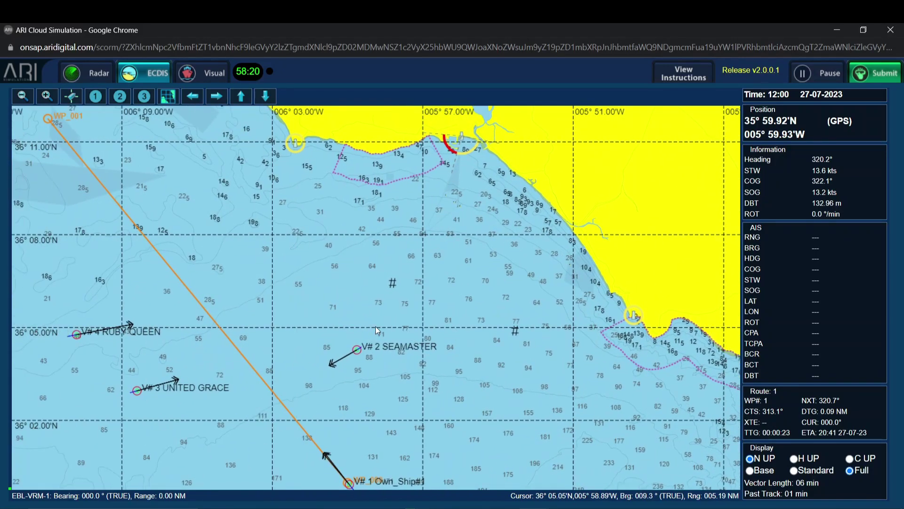
{"action": "scroll", "coordinate": [375, 326], "scroll_direction": "down", "scroll_amount": 1}
{"action": "scroll", "coordinate": [369, 318], "scroll_direction": "down", "scroll_amount": 1}
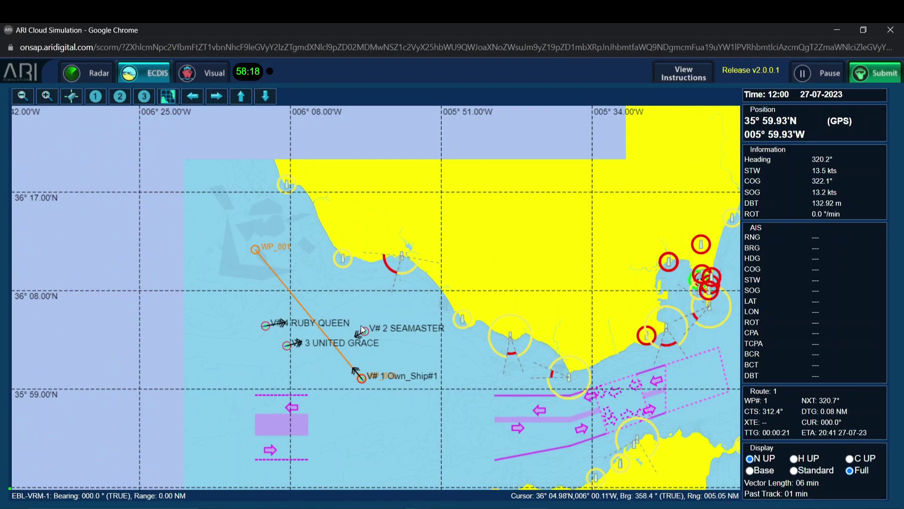
{"action": "scroll", "coordinate": [360, 325], "scroll_direction": "up", "scroll_amount": 1}
{"action": "scroll", "coordinate": [361, 326], "scroll_direction": "up", "scroll_amount": 1}
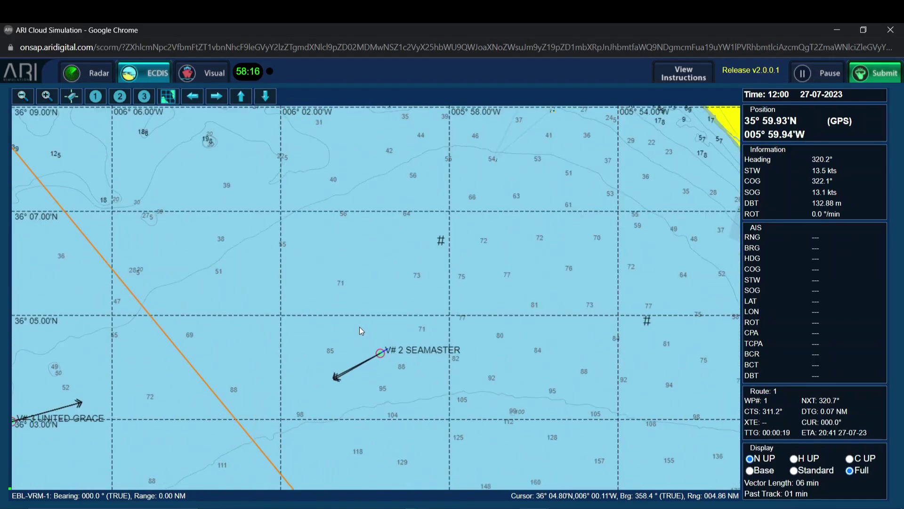
{"action": "left_click_drag", "start_coordinate": [360, 326], "coordinate": [360, 272]}
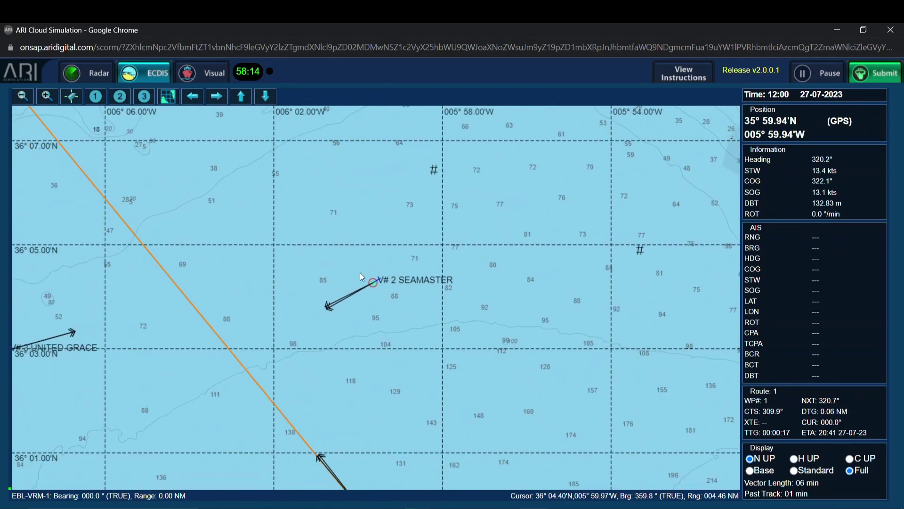
{"action": "left_click_drag", "start_coordinate": [360, 272], "coordinate": [414, 268]}
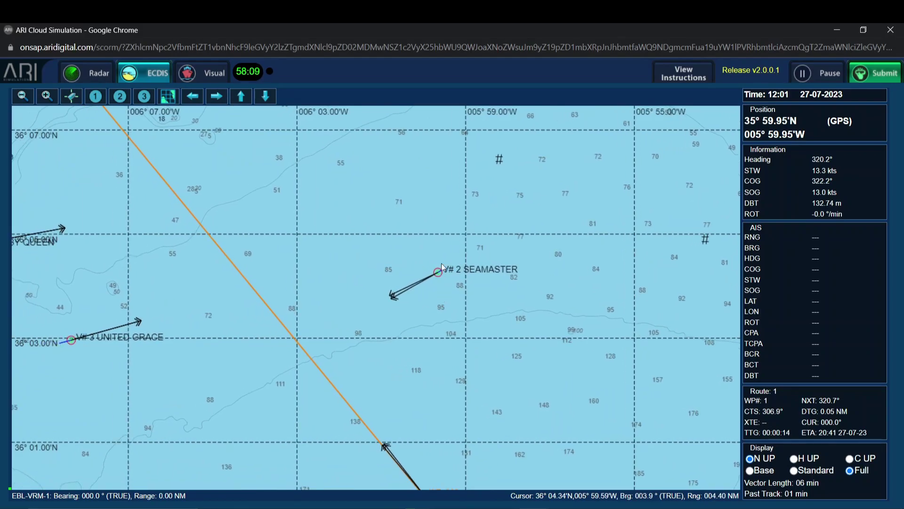
{"action": "left_click_drag", "start_coordinate": [452, 250], "coordinate": [403, 256]}
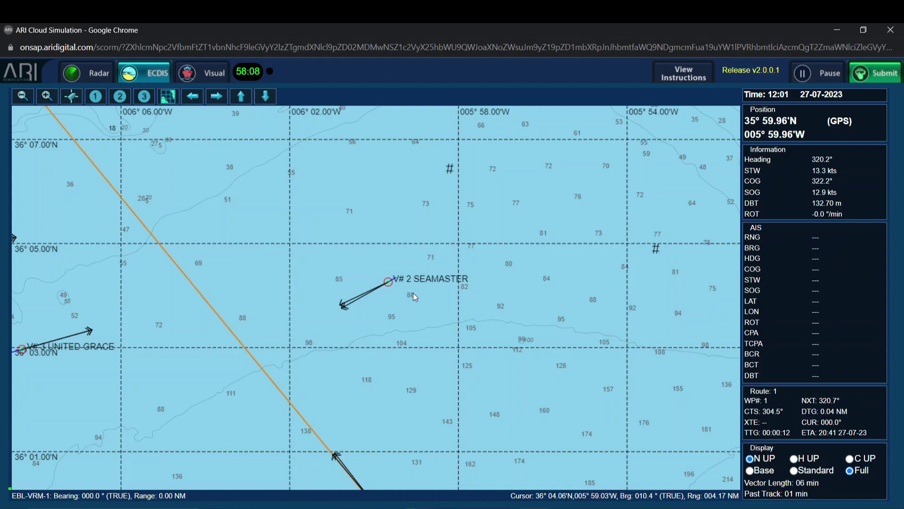
{"action": "left_click_drag", "start_coordinate": [414, 292], "coordinate": [368, 271]}
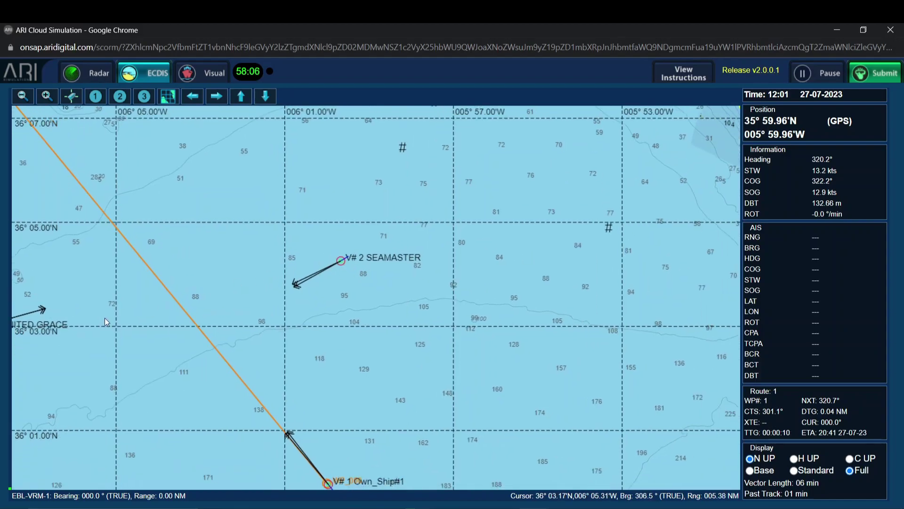
{"action": "left_click_drag", "start_coordinate": [104, 317], "coordinate": [262, 311]}
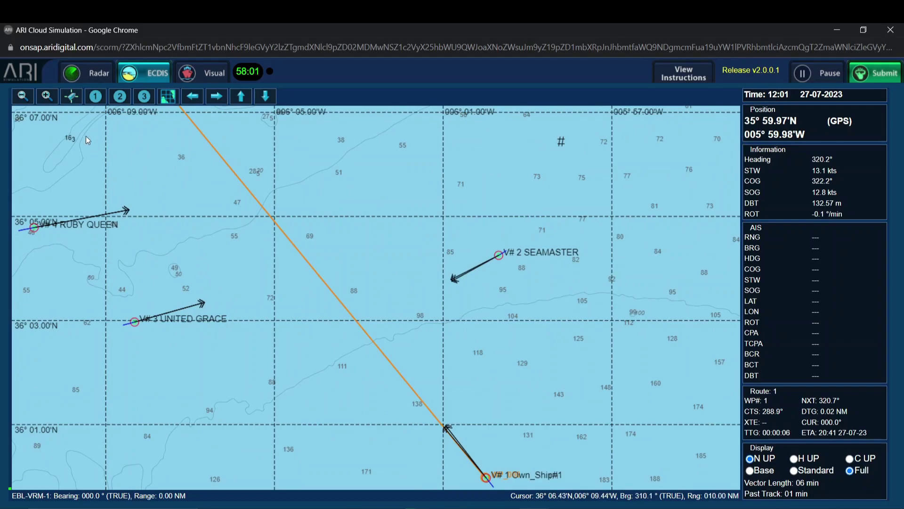
On radar, acquire target 3 and toggle AIS symbols on and off.
{"action": "left_click", "coordinate": [87, 75]}
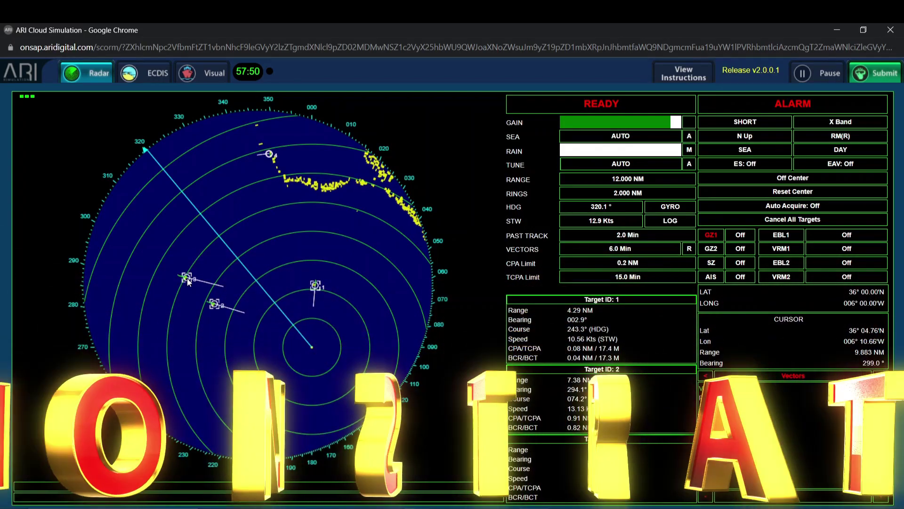
{"action": "left_click", "coordinate": [187, 278]}
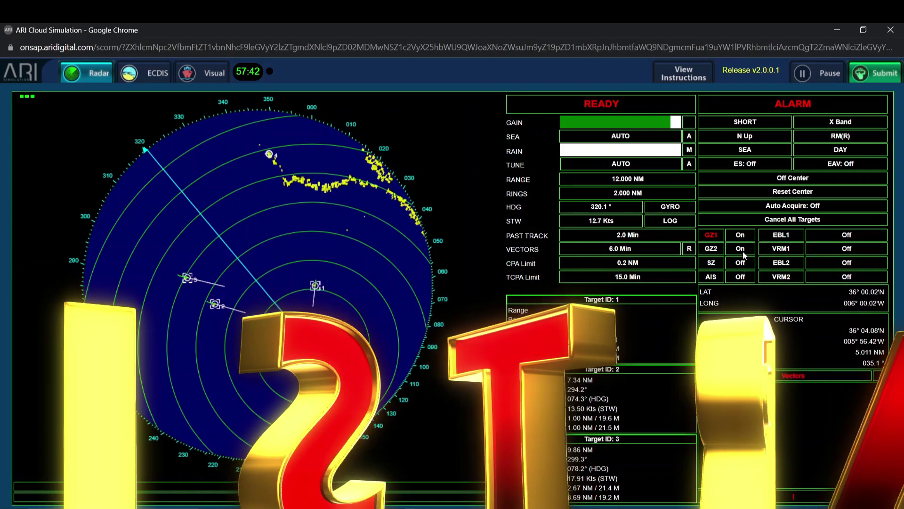
{"action": "left_click", "coordinate": [744, 280]}
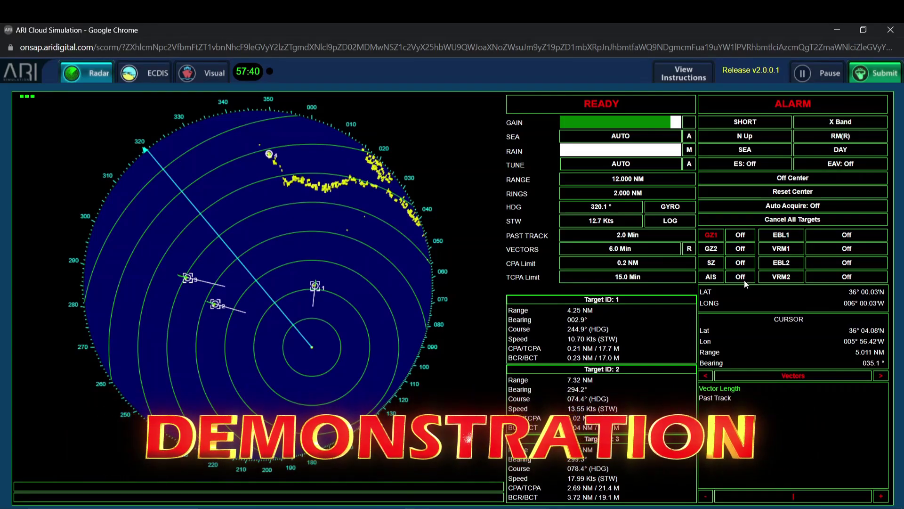
{"action": "left_click", "coordinate": [744, 280]}
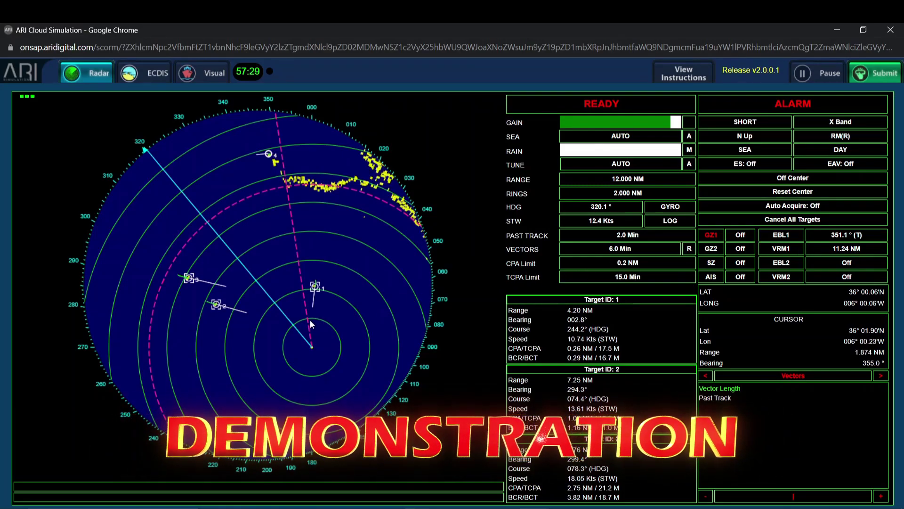
Turn off VRM1 and lay EBL1 at 002.9° through target 1.
{"action": "left_click", "coordinate": [852, 249]}
{"action": "left_click", "coordinate": [847, 234]}
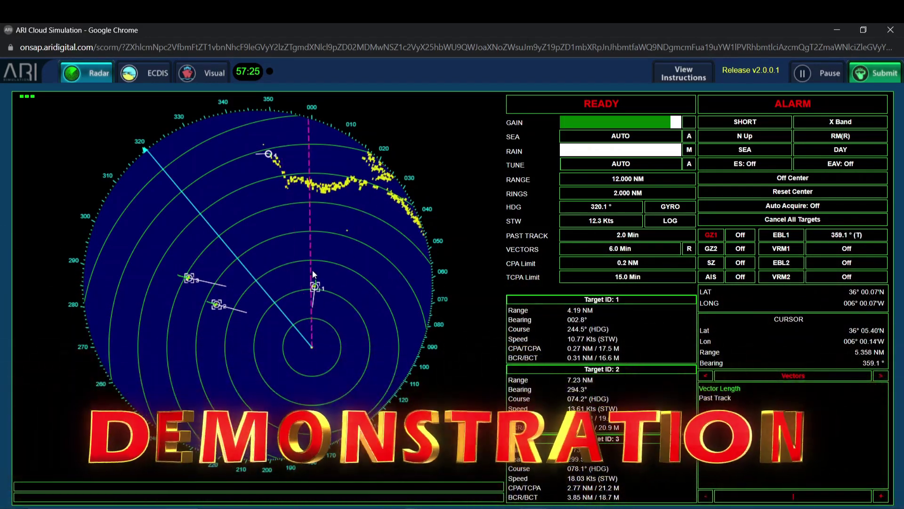
{"action": "left_click", "coordinate": [316, 282]}
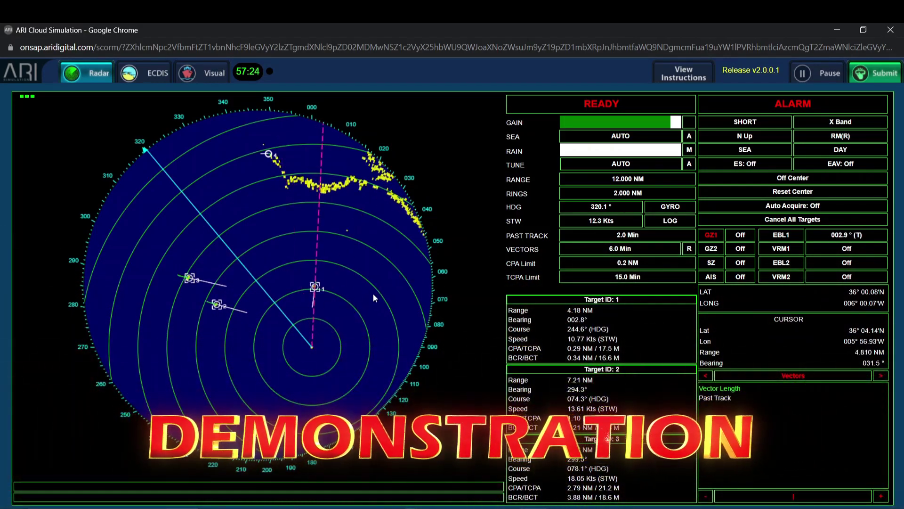
Set VRM1 at 4.11 NM on target 1, then check the bridge call menu in Visual.
{"action": "left_click", "coordinate": [830, 248]}
{"action": "left_click", "coordinate": [329, 290]}
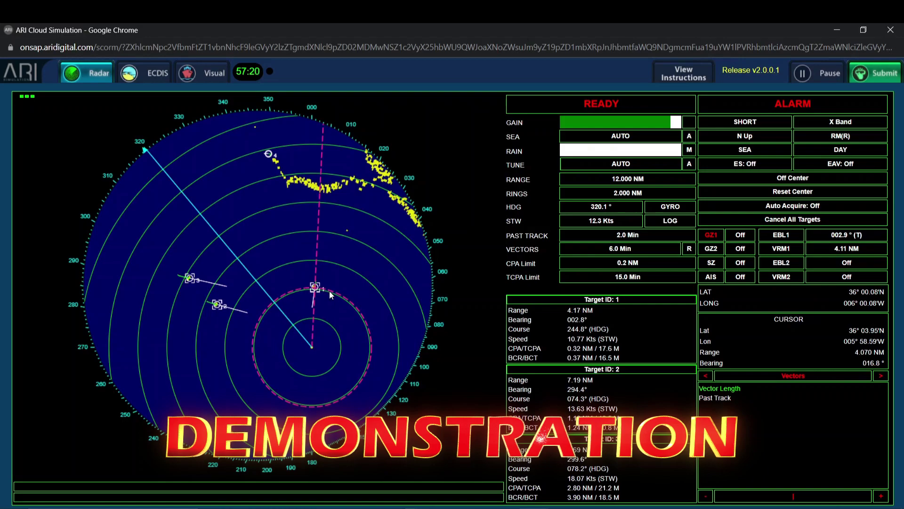
{"action": "left_click", "coordinate": [215, 66]}
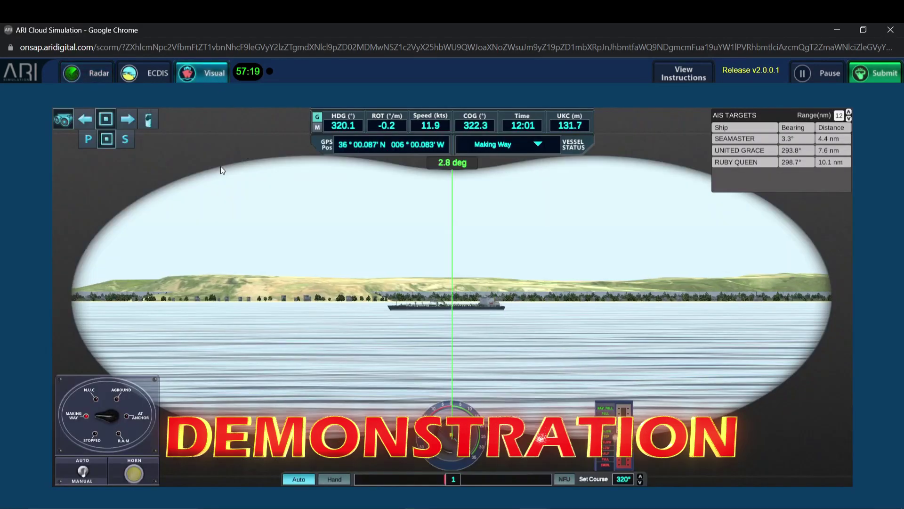
{"action": "left_click", "coordinate": [143, 121]}
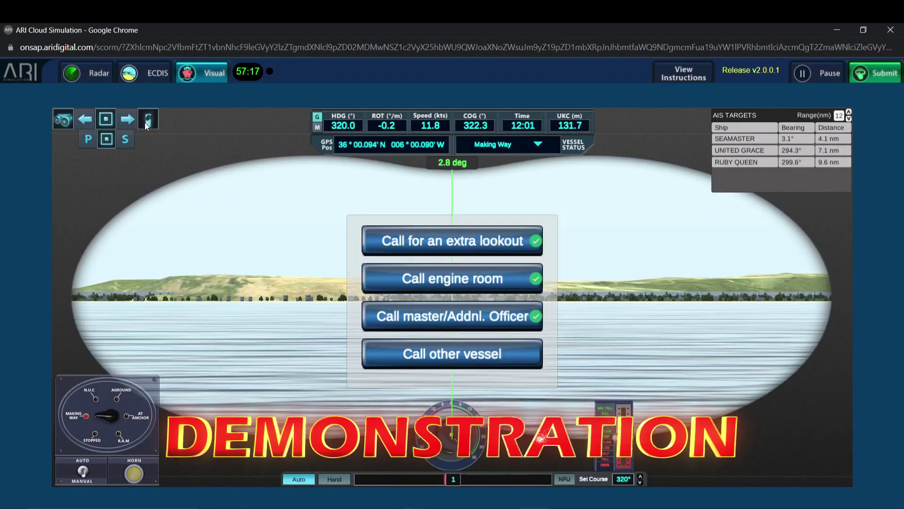
{"action": "left_click", "coordinate": [145, 122]}
Scan ahead and to starboard through the binoculars, then switch steering to hand.
{"action": "left_click", "coordinate": [69, 120]}
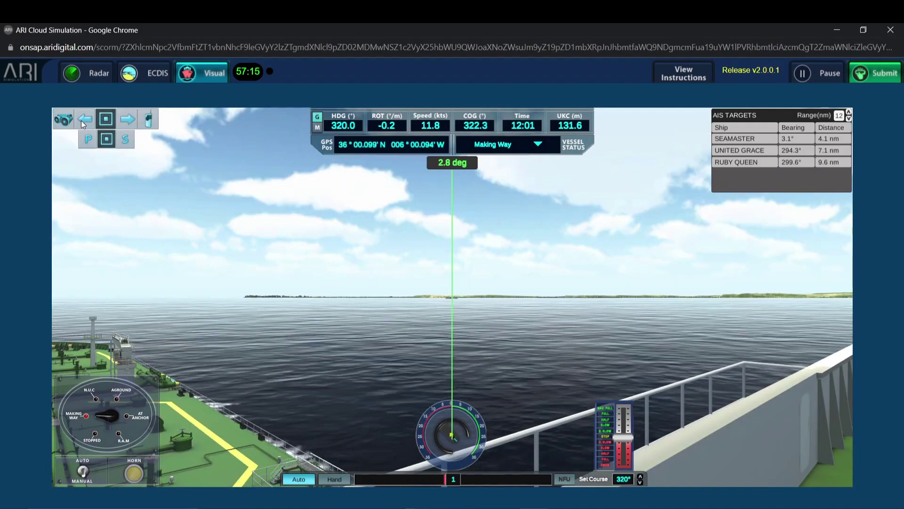
{"action": "left_click", "coordinate": [81, 121]}
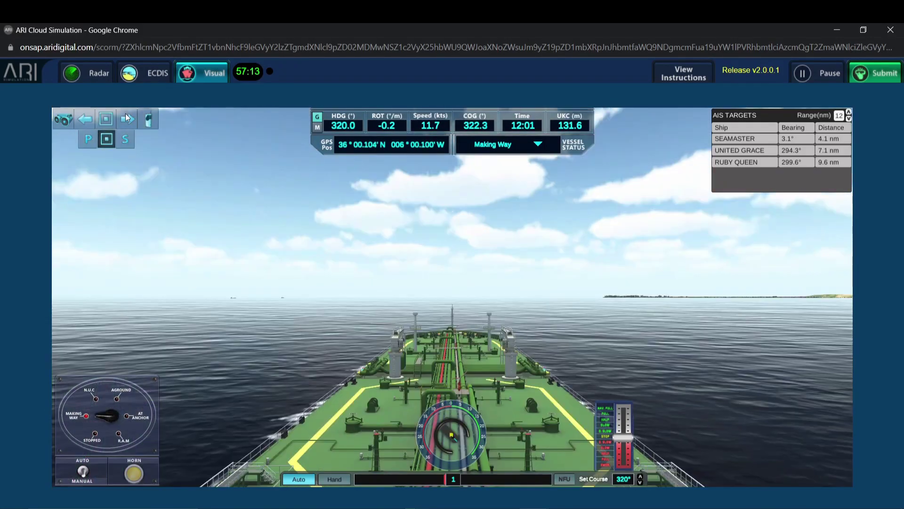
{"action": "left_click", "coordinate": [126, 118]}
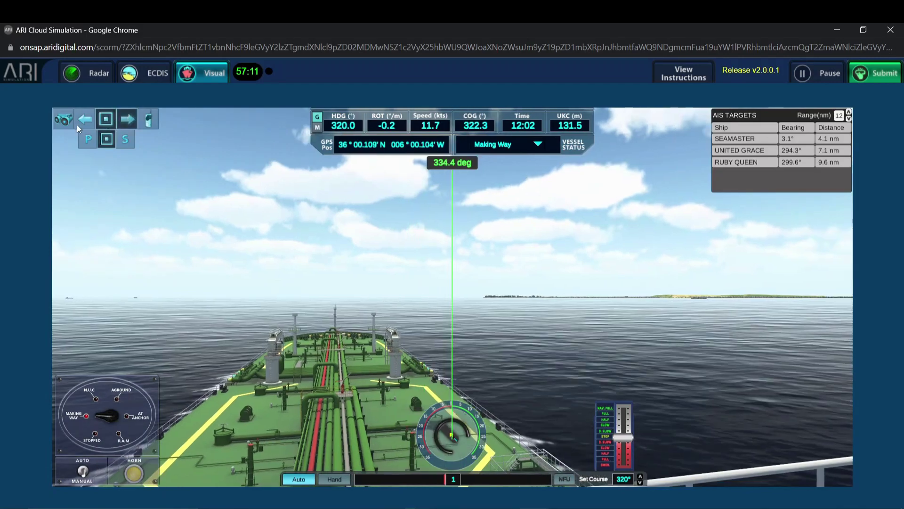
{"action": "left_click", "coordinate": [71, 118]}
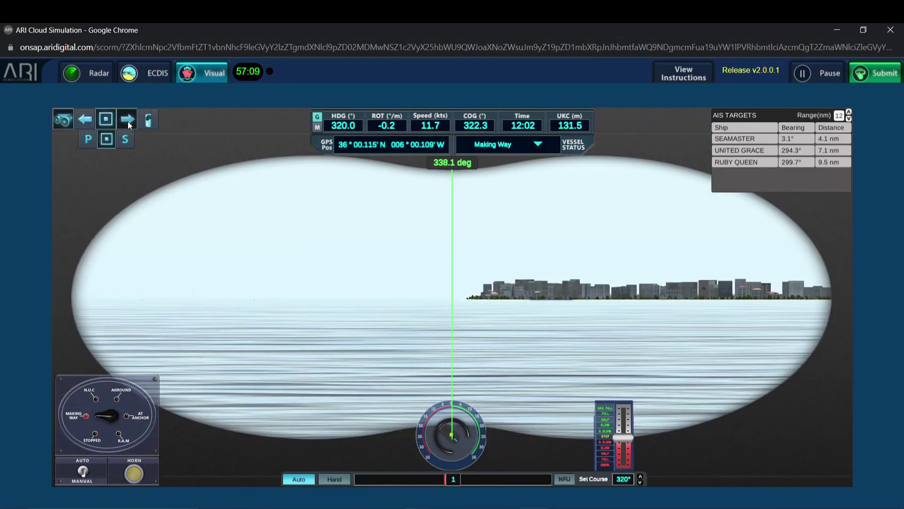
{"action": "left_click", "coordinate": [128, 121]}
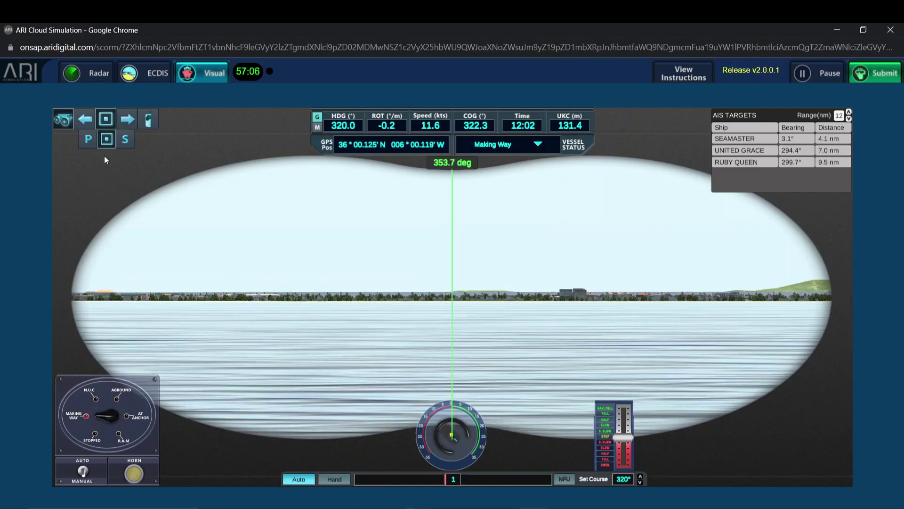
{"action": "left_click", "coordinate": [295, 392]}
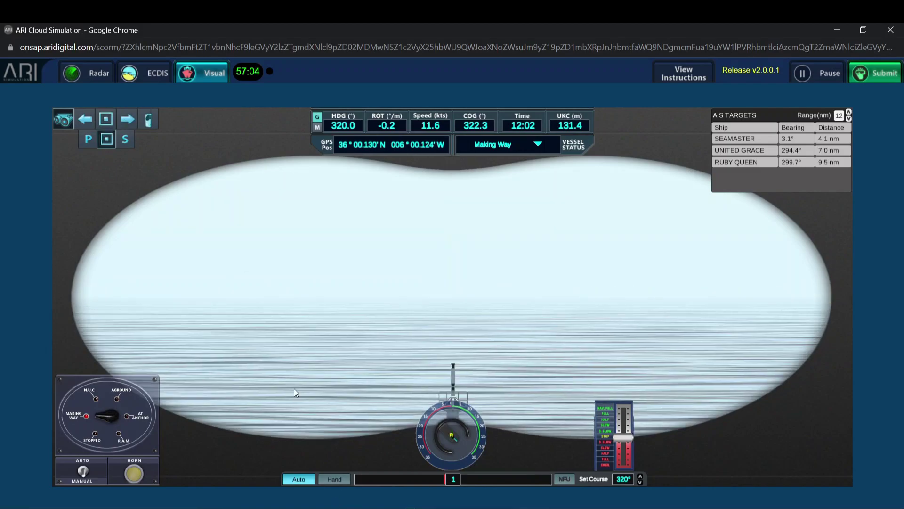
{"action": "left_click", "coordinate": [339, 480]}
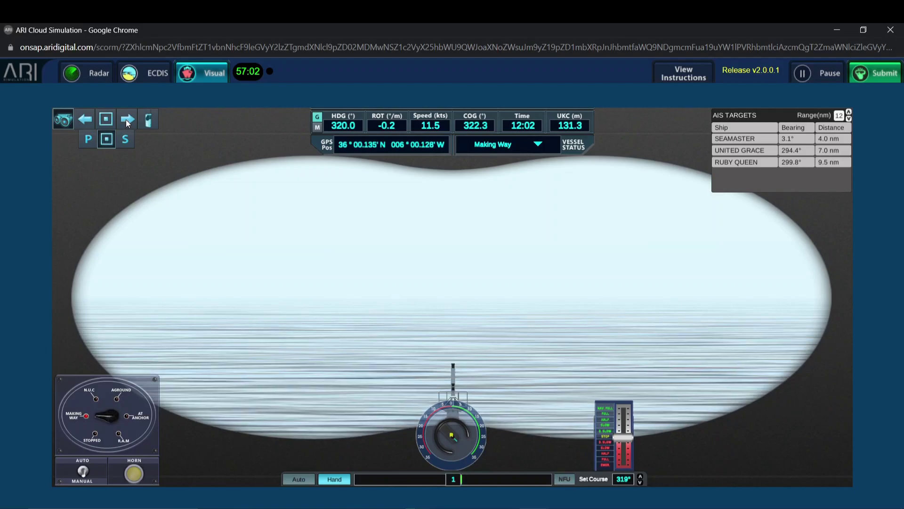
Put the helm hard over to starboard and glance at the radar before returning to Visual.
{"action": "key", "text": "Right"}
{"action": "key", "text": "Right"}
{"action": "key", "text": "Right"}
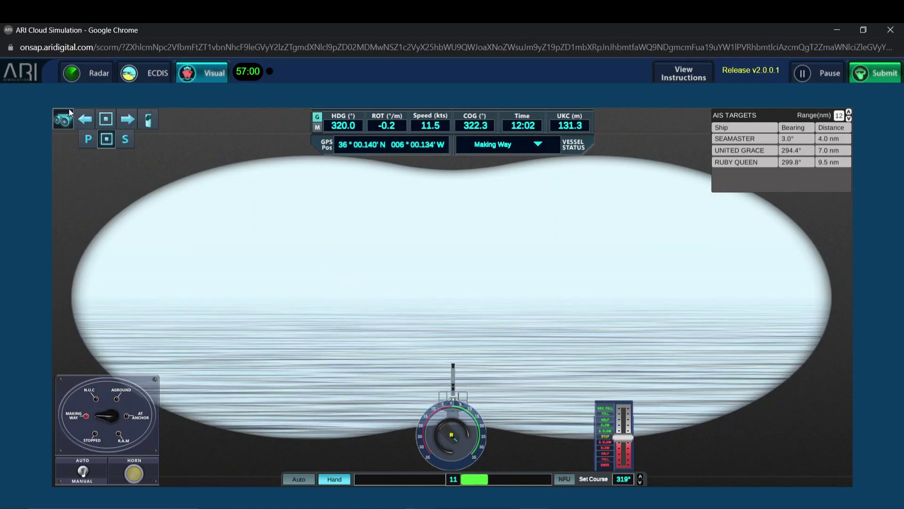
{"action": "key", "text": "Right"}
{"action": "key", "text": "Right"}
{"action": "key", "text": "Right"}
{"action": "left_click", "coordinate": [69, 113]}
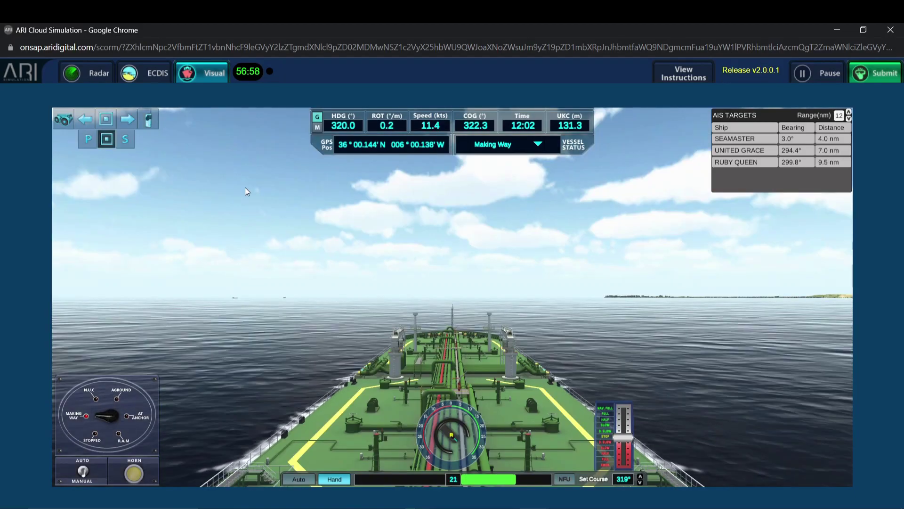
{"action": "left_click", "coordinate": [91, 74]}
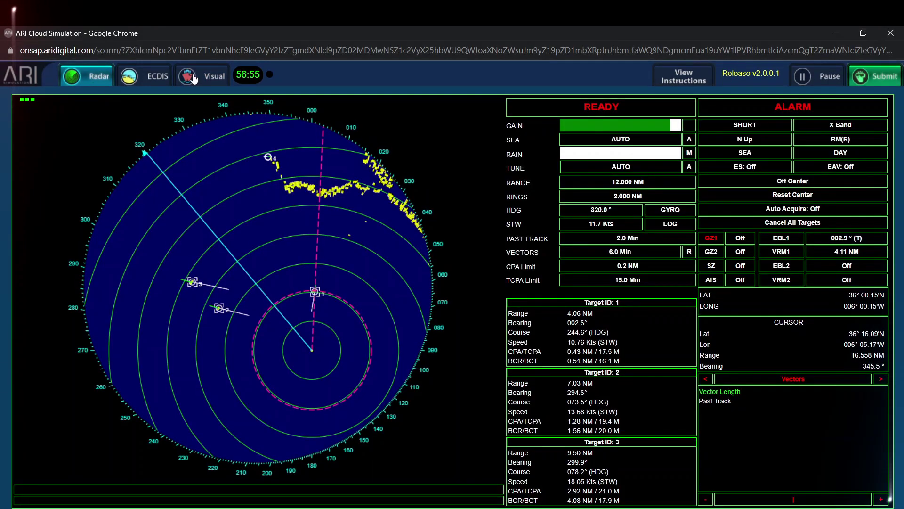
{"action": "left_click", "coordinate": [194, 78]}
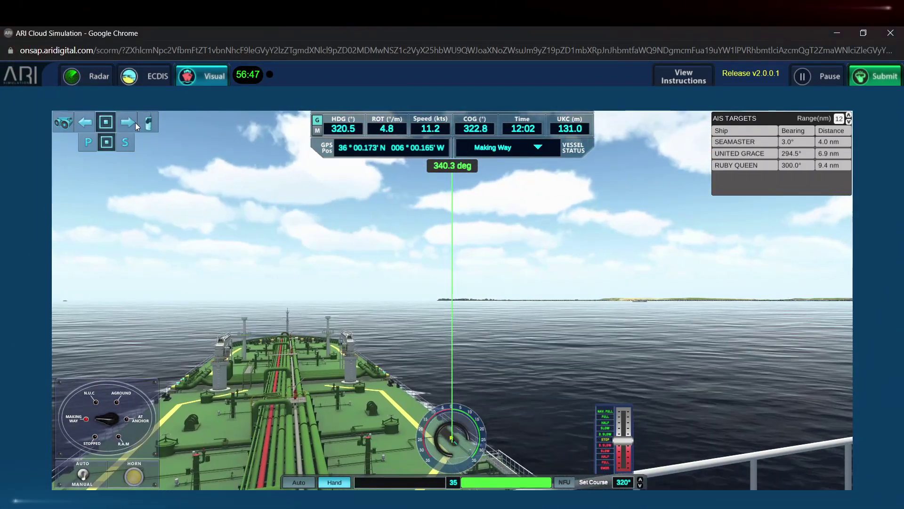
Sweep starboard with the binoculars, then ease the rudder from 35° to 10° and check the swing.
{"action": "key", "text": "b"}
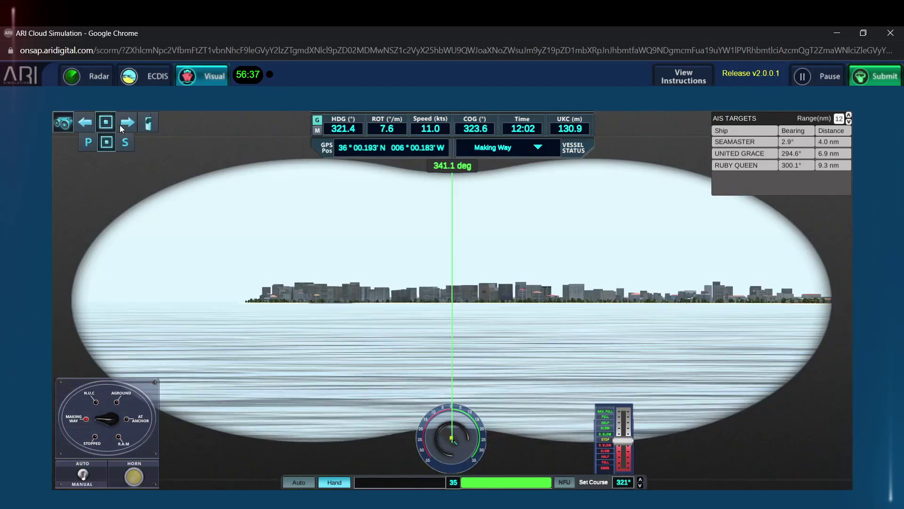
{"action": "left_click", "coordinate": [123, 124]}
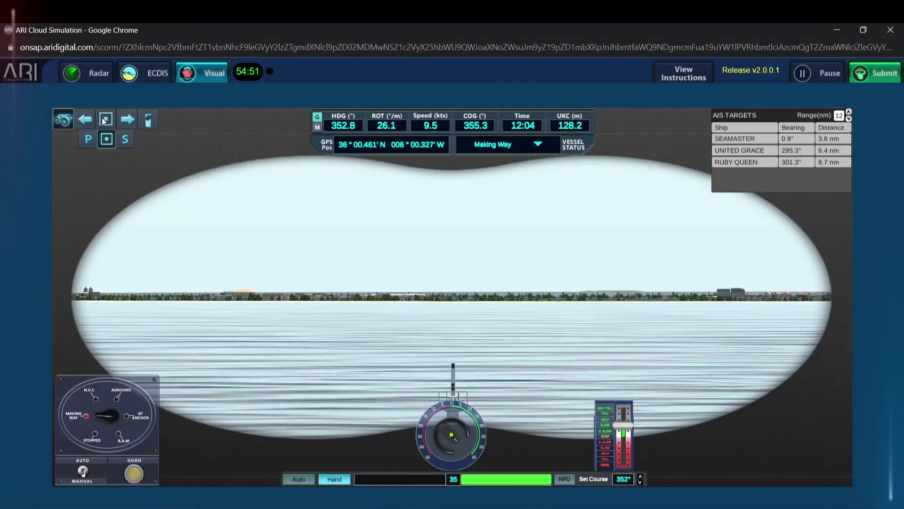
{"action": "left_click", "coordinate": [105, 121]}
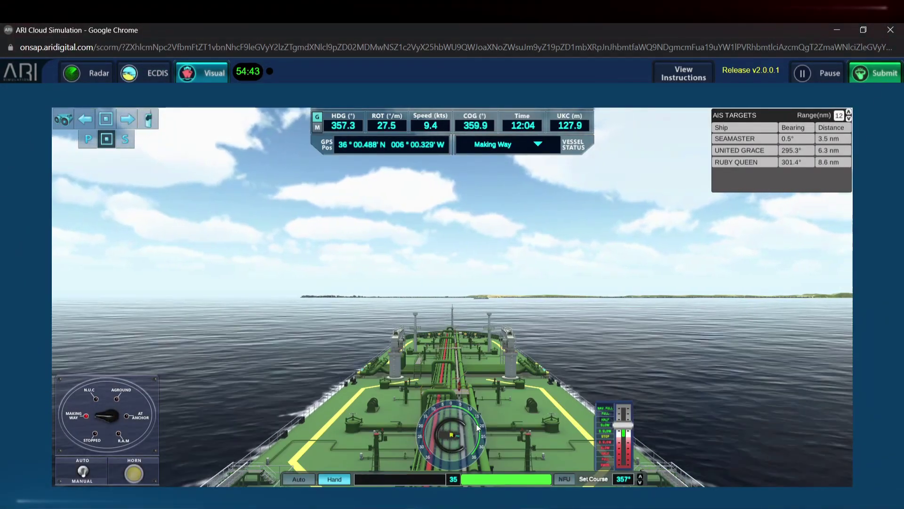
{"action": "left_click_drag", "start_coordinate": [477, 426], "coordinate": [474, 323]}
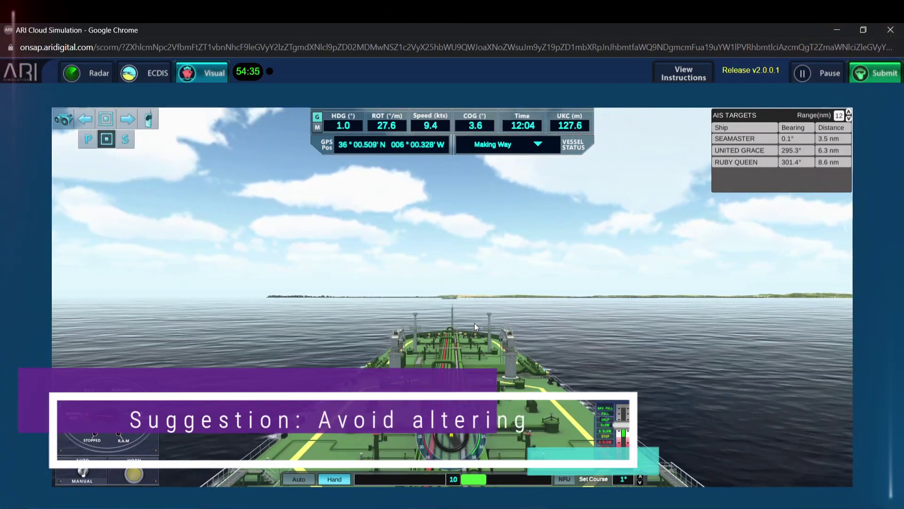
{"action": "mouse_move", "coordinate": [469, 440]}
{"action": "left_mouse_down"}
{"action": "mouse_move", "coordinate": [444, 458]}
{"action": "mouse_move", "coordinate": [482, 341]}
{"action": "left_mouse_up"}
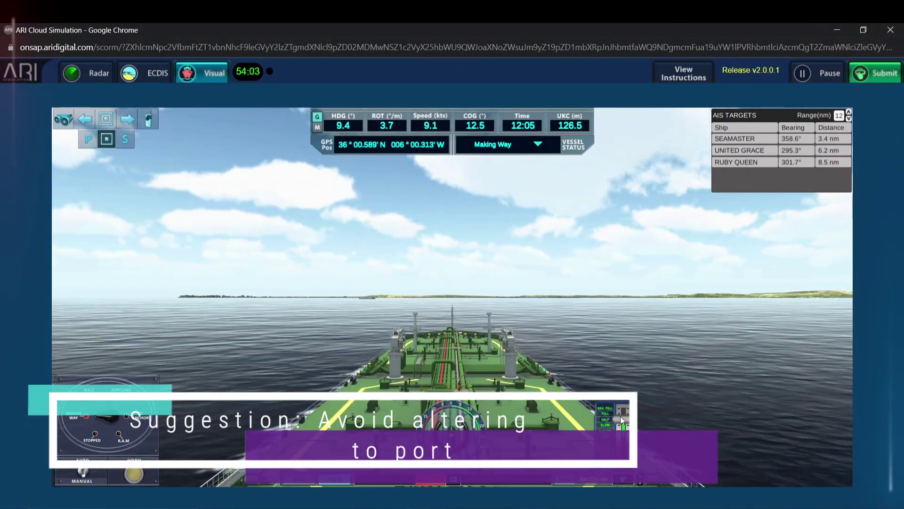
{"action": "left_click", "coordinate": [88, 73]}
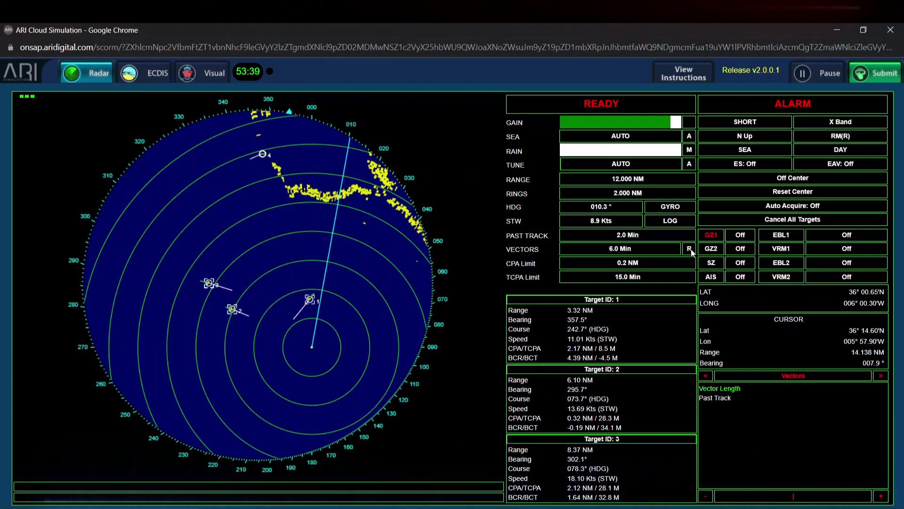
Check the ECDIS, then apply 10° port helm to steady the heading.
{"action": "left_click", "coordinate": [157, 73]}
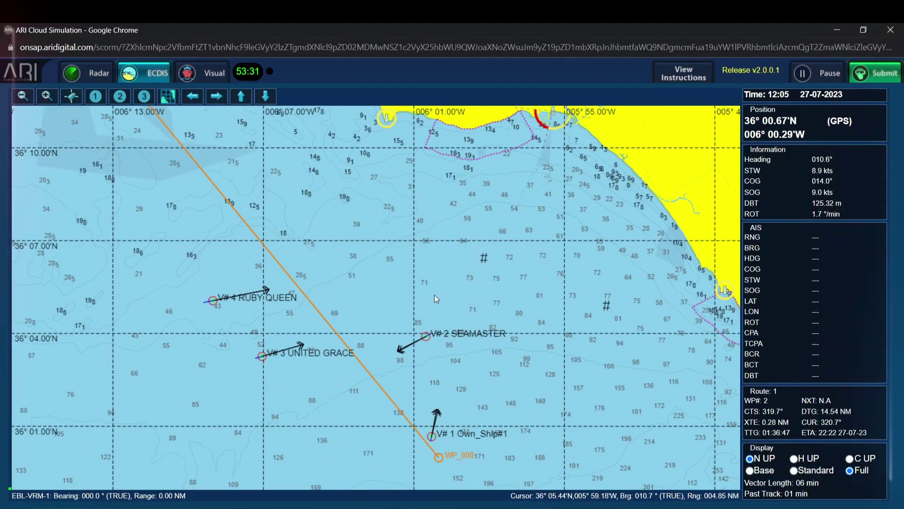
{"action": "left_click", "coordinate": [190, 74]}
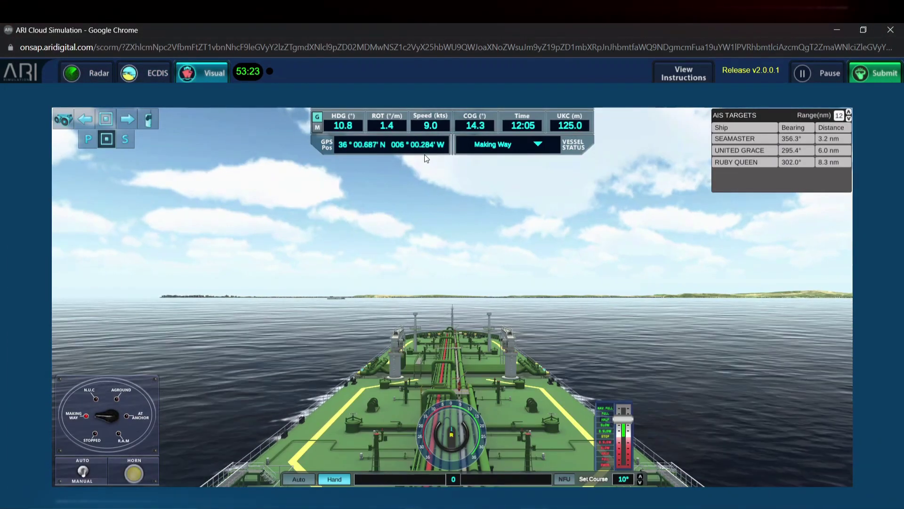
{"action": "left_click_drag", "start_coordinate": [439, 435], "coordinate": [438, 431]}
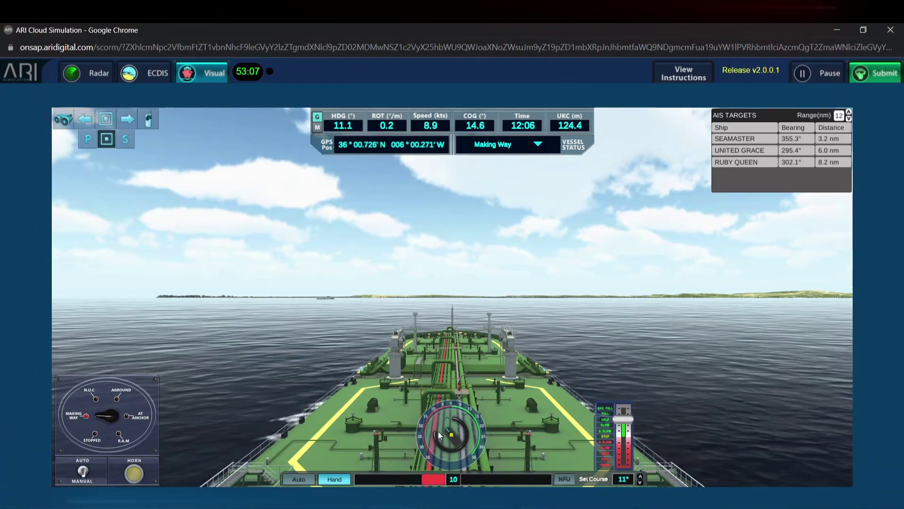
Set the radar CPA limit to 0.5 NM, lower gain, raise rain suppression, and use 6 NM range.
{"action": "left_click", "coordinate": [92, 73]}
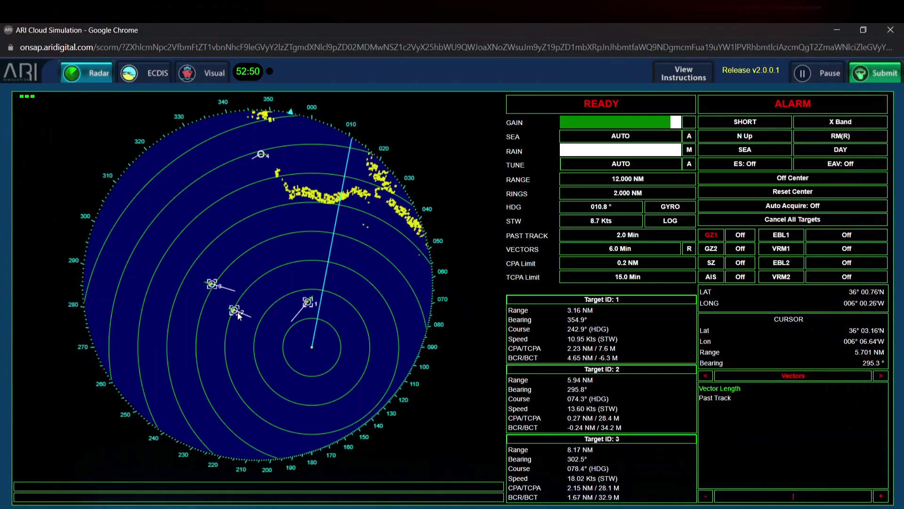
{"action": "left_click", "coordinate": [637, 264]}
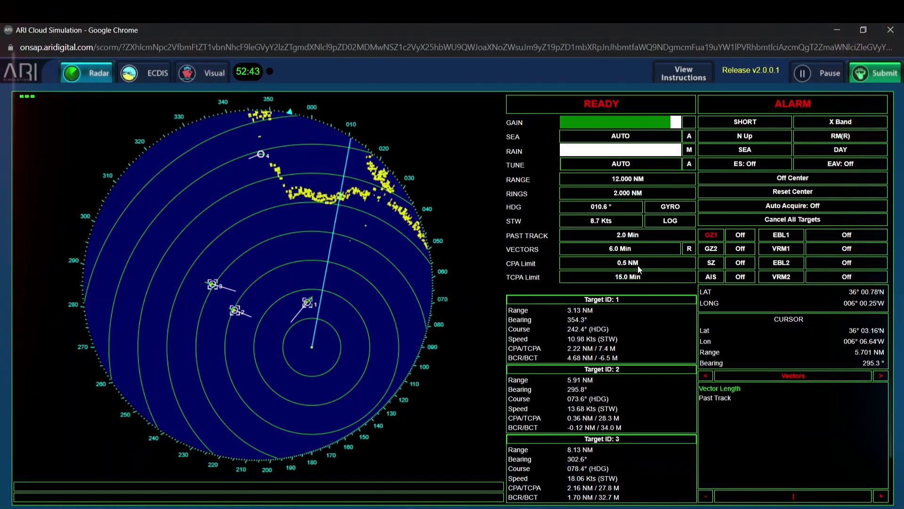
{"action": "left_click", "coordinate": [754, 124]}
{"action": "left_click", "coordinate": [818, 123]}
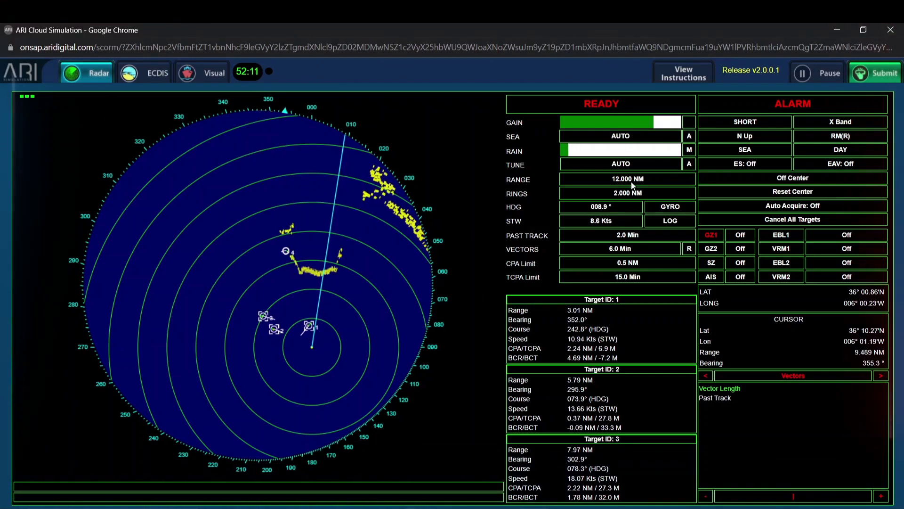
{"action": "left_click", "coordinate": [280, 352]}
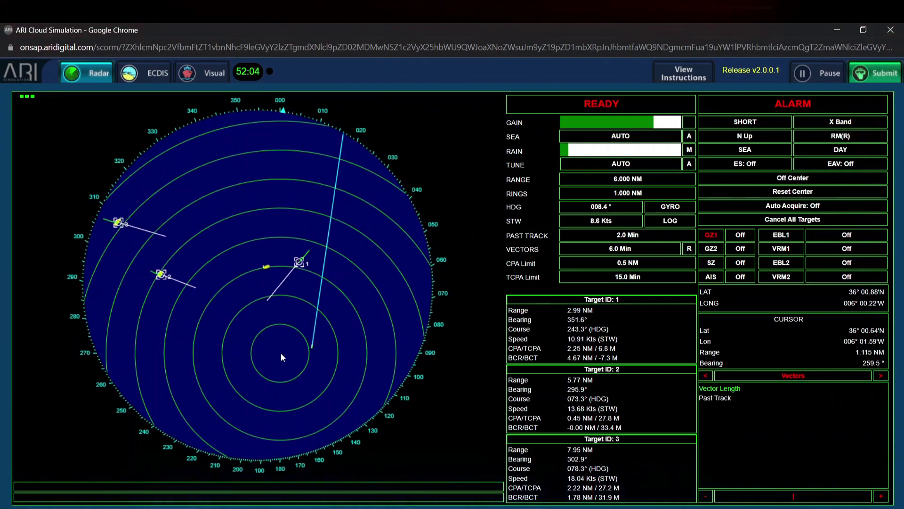
{"action": "left_click", "coordinate": [302, 338]}
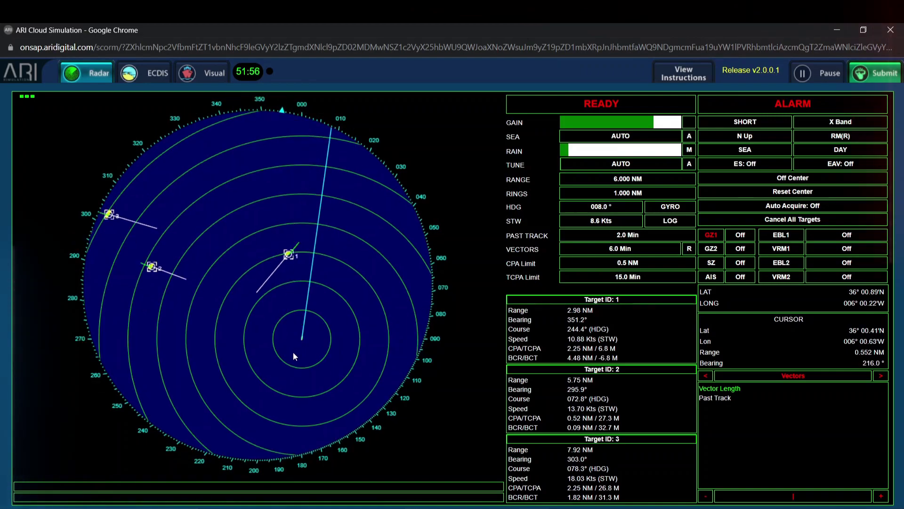
Sweep the binoculars from ahead round to port toward the stern, viewing the ships off the port bow.
{"action": "left_click", "coordinate": [185, 77]}
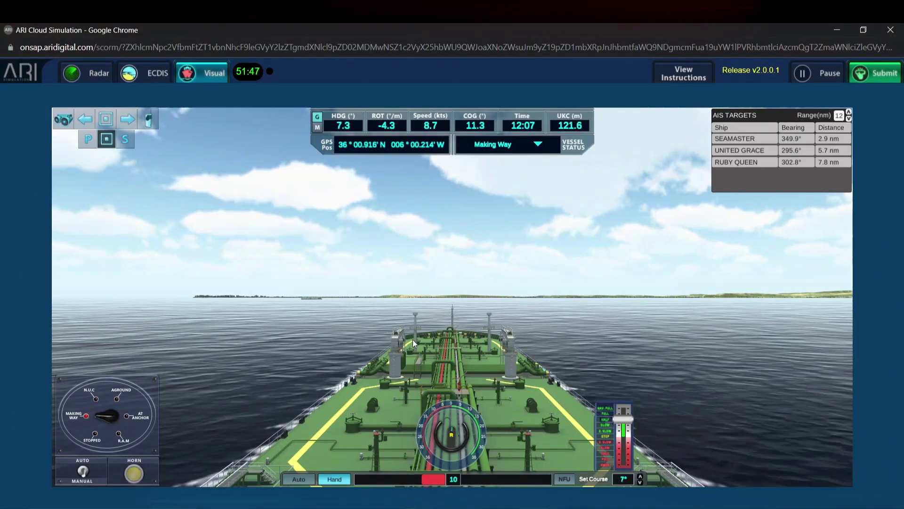
{"action": "left_click", "coordinate": [63, 119]}
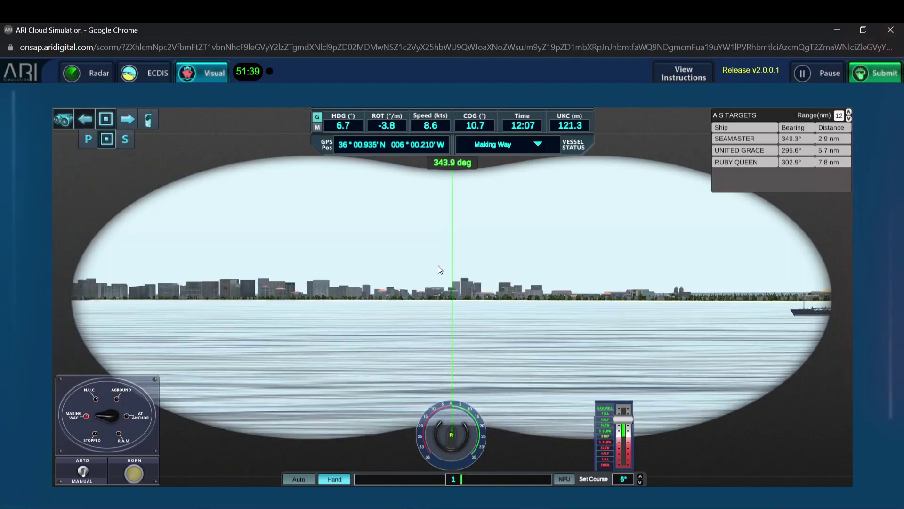
{"action": "key", "text": "Left"}
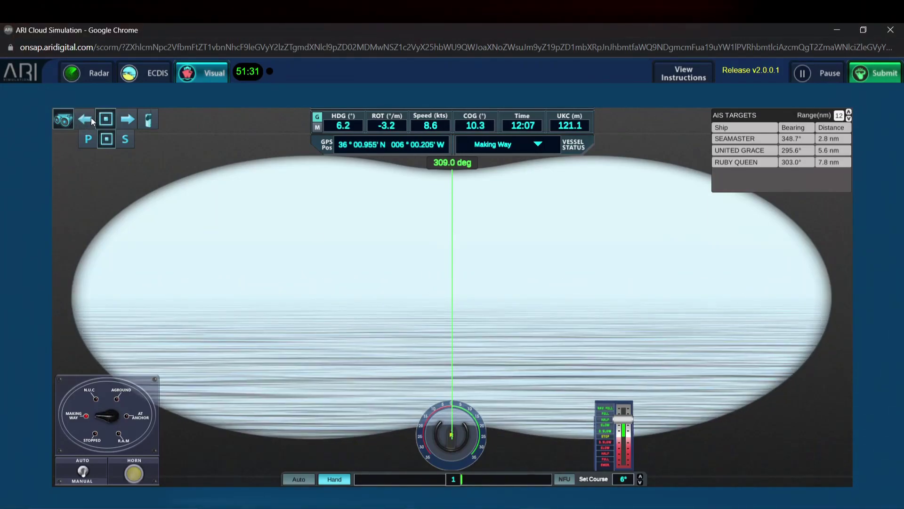
{"action": "left_click", "coordinate": [90, 119]}
{"action": "left_click", "coordinate": [89, 121]}
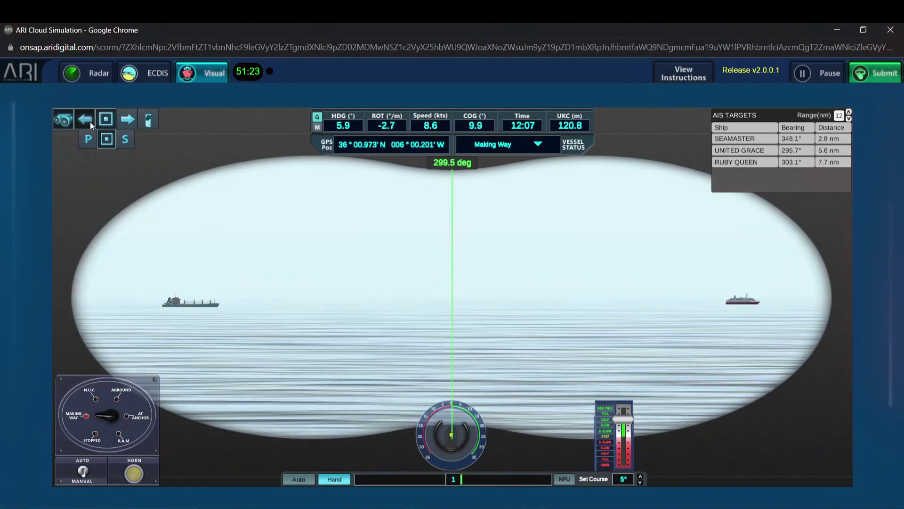
{"action": "left_click", "coordinate": [89, 121]}
{"action": "left_click", "coordinate": [89, 122]}
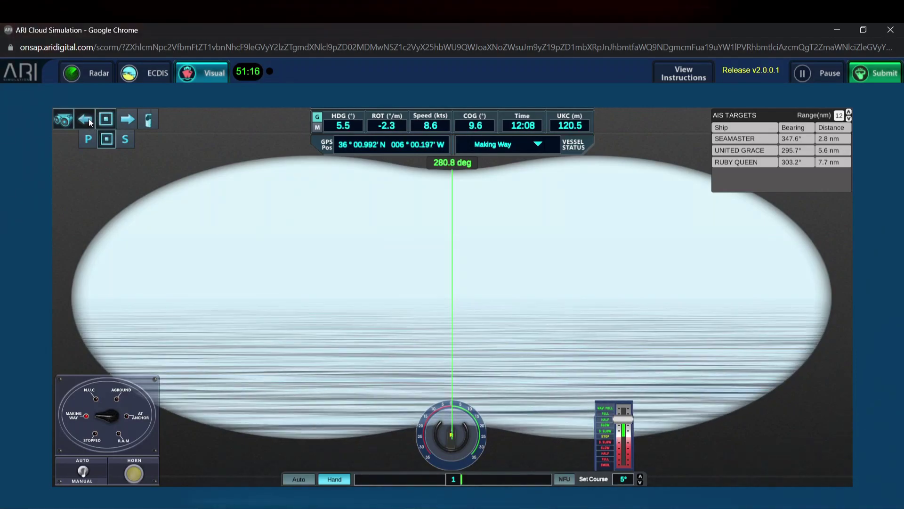
{"action": "left_click", "coordinate": [90, 121]}
{"action": "left_click", "coordinate": [89, 122]}
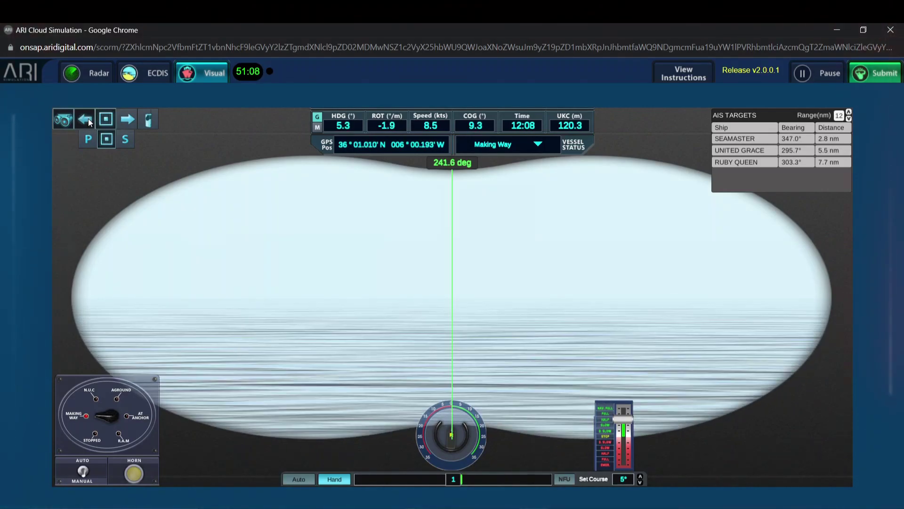
{"action": "left_click", "coordinate": [89, 121]}
{"action": "left_click", "coordinate": [89, 122]}
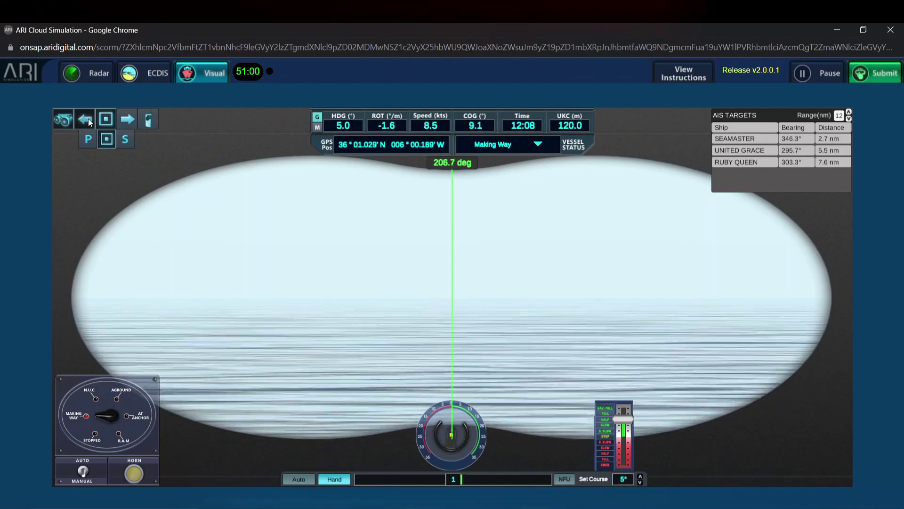
{"action": "left_click", "coordinate": [88, 121]}
{"action": "left_click", "coordinate": [86, 121]}
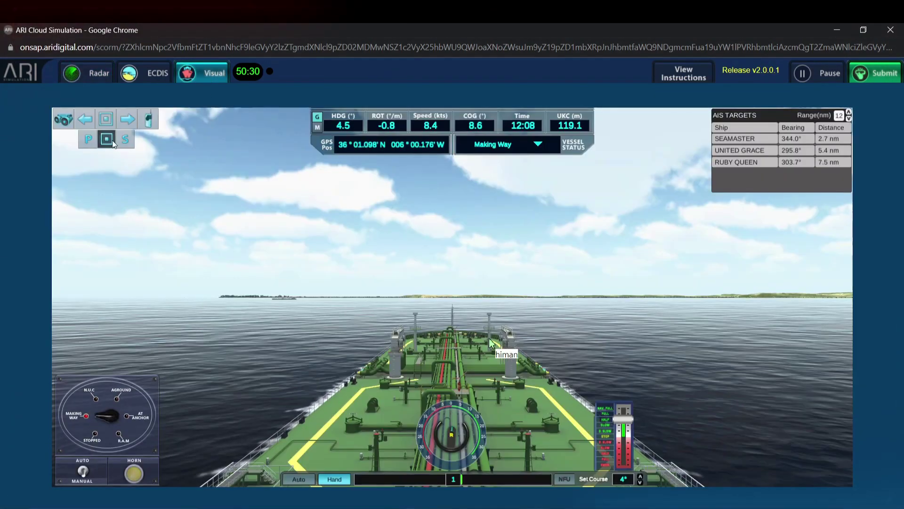
Turn the view to port, inspect United Grace through binoculars, then reset to the bow view.
{"action": "left_click", "coordinate": [88, 120]}
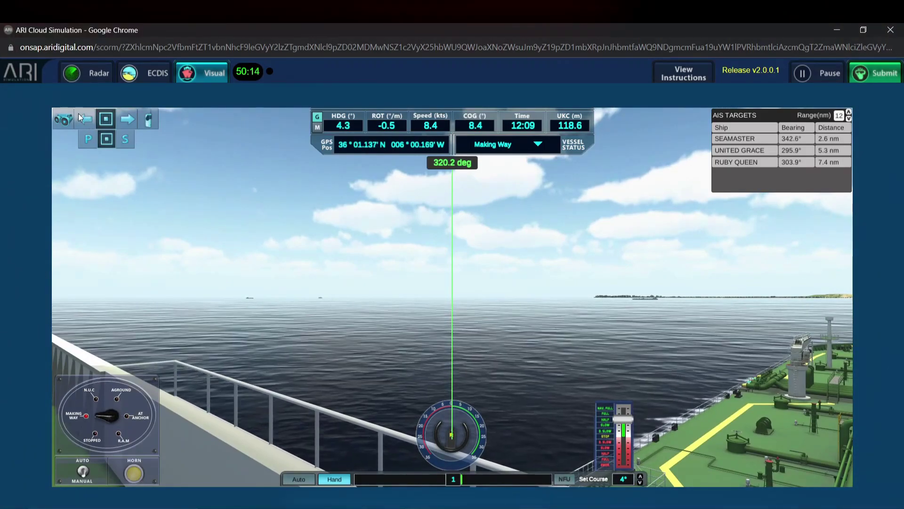
{"action": "left_click", "coordinate": [87, 121]}
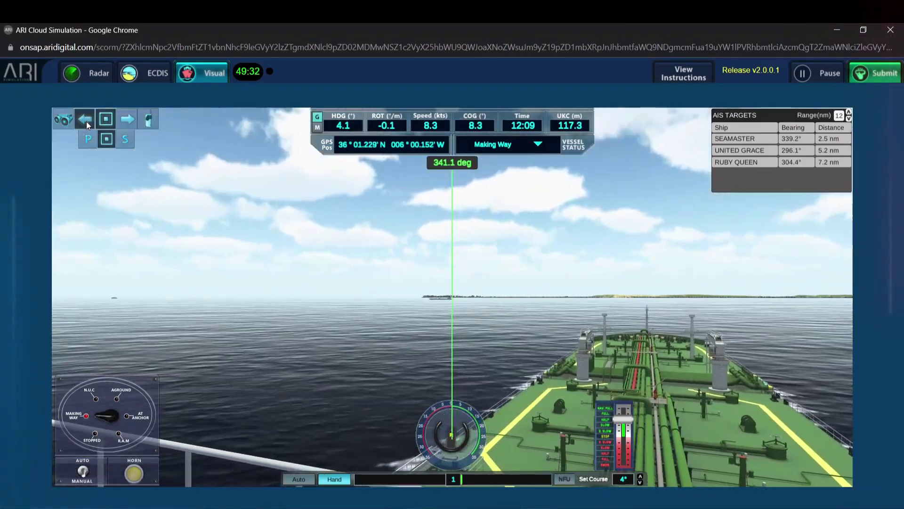
{"action": "left_click", "coordinate": [64, 119]}
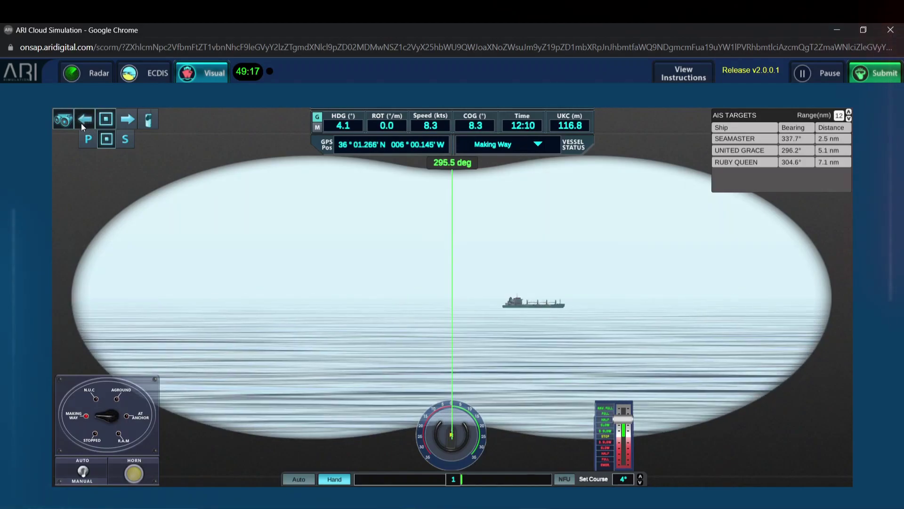
{"action": "left_click", "coordinate": [75, 127]}
{"action": "left_click", "coordinate": [106, 119]}
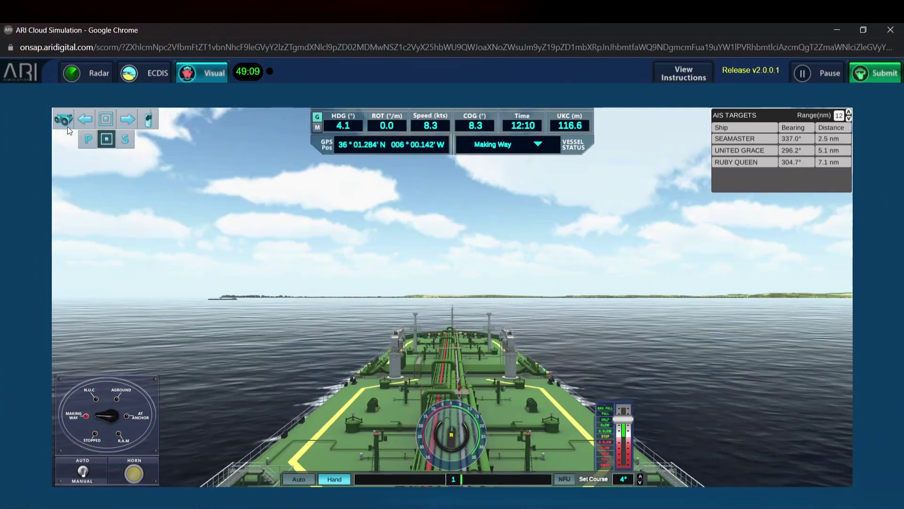
{"action": "left_click", "coordinate": [89, 73]}
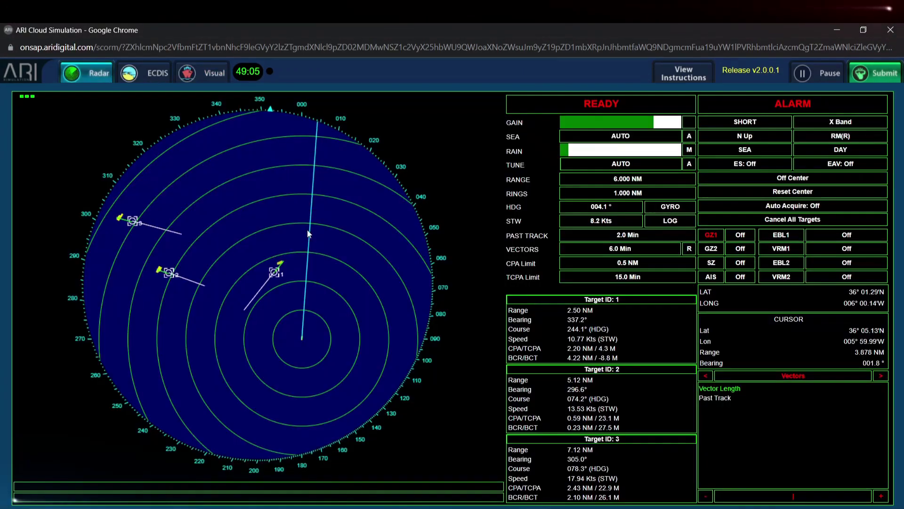
Place the VRM range ring on target 1, reading 2.38 NM.
{"action": "left_click", "coordinate": [272, 275]}
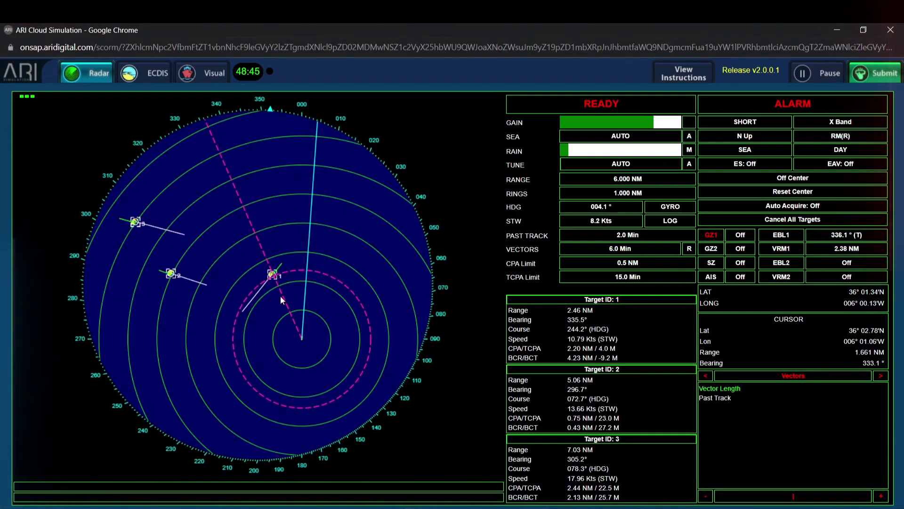